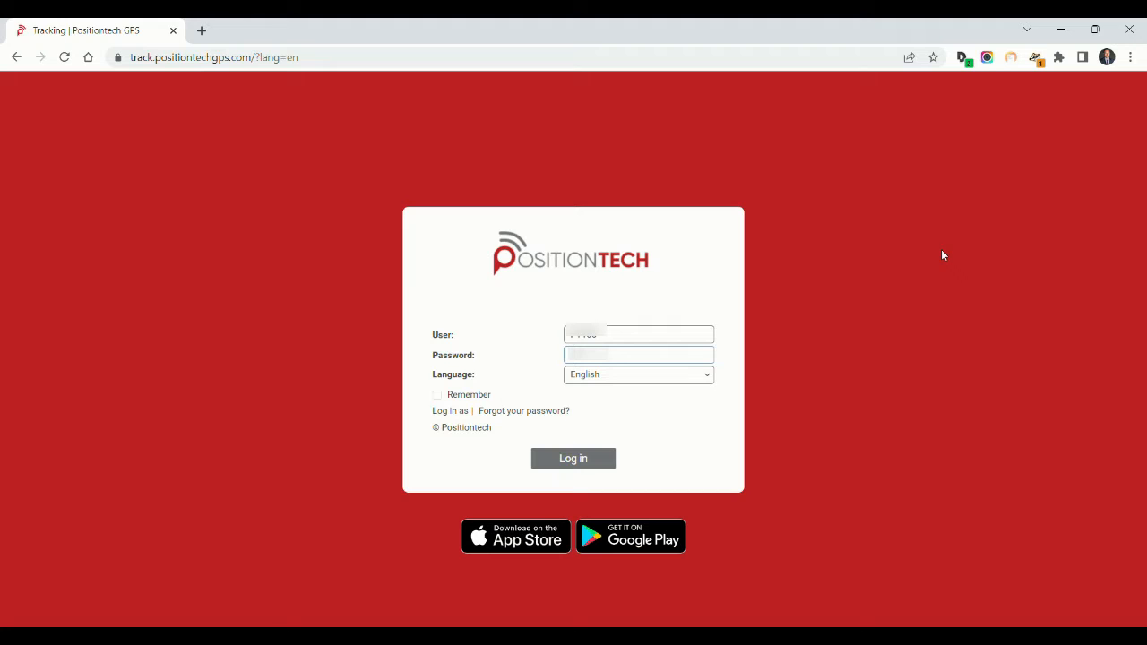
Log in to the Positiontech tracking platform with the credentials already filled in
{"action": "left_click", "coordinate": [579, 461]}
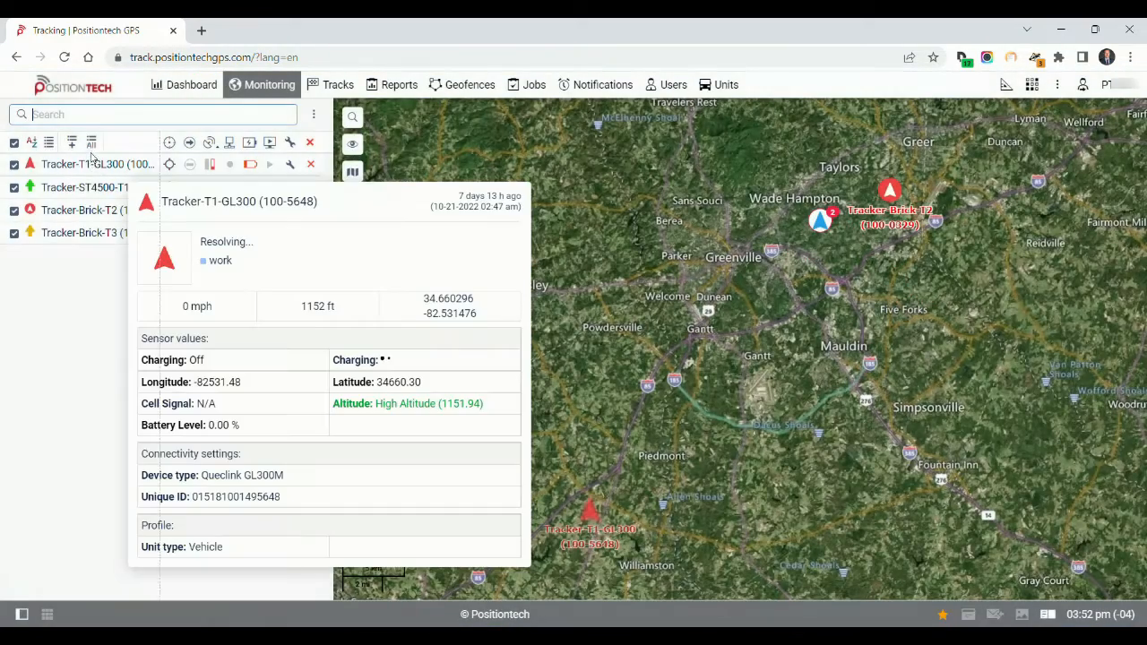
Hide all four tracker units from the map through the monitoring list
{"action": "left_click", "coordinate": [14, 165]}
{"action": "left_click", "coordinate": [14, 187]}
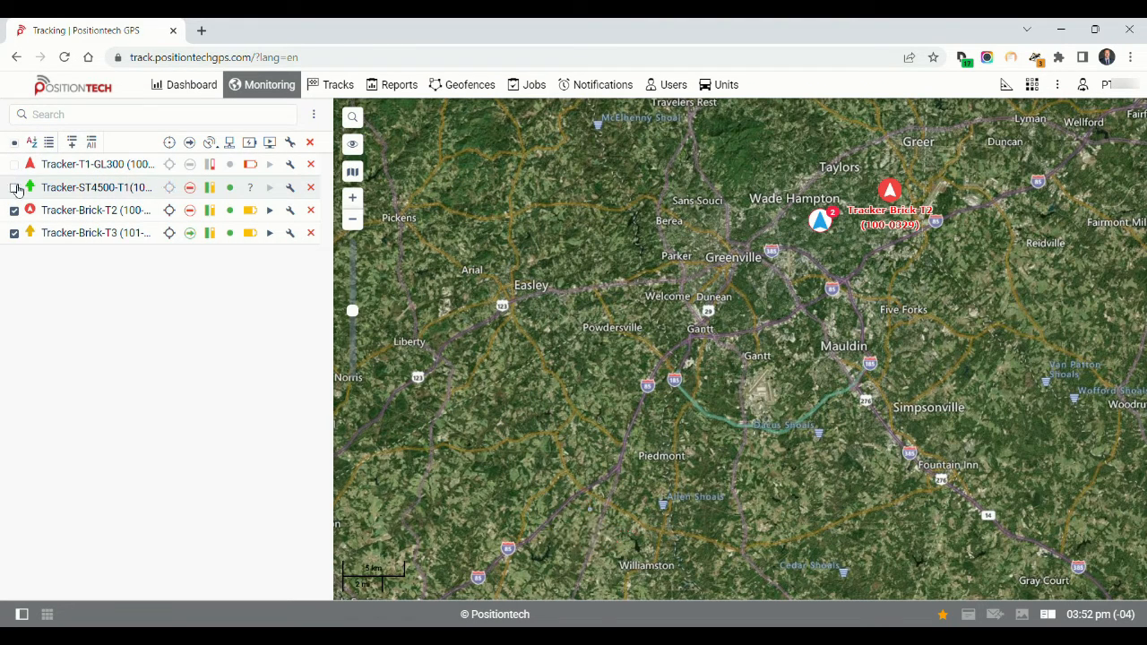
{"action": "left_click", "coordinate": [14, 210]}
{"action": "left_click", "coordinate": [15, 233]}
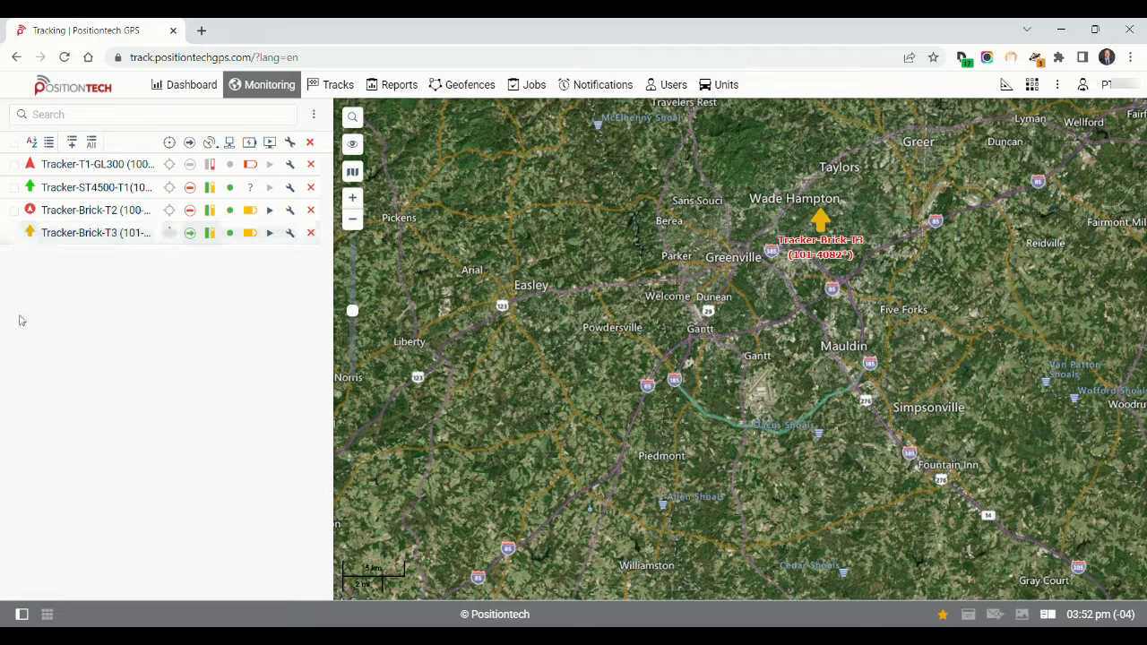
Show all four tracker units on the map again, working from Tracker-Brick-T3 up to Tracker-T1-GL300
{"action": "left_click", "coordinate": [14, 233]}
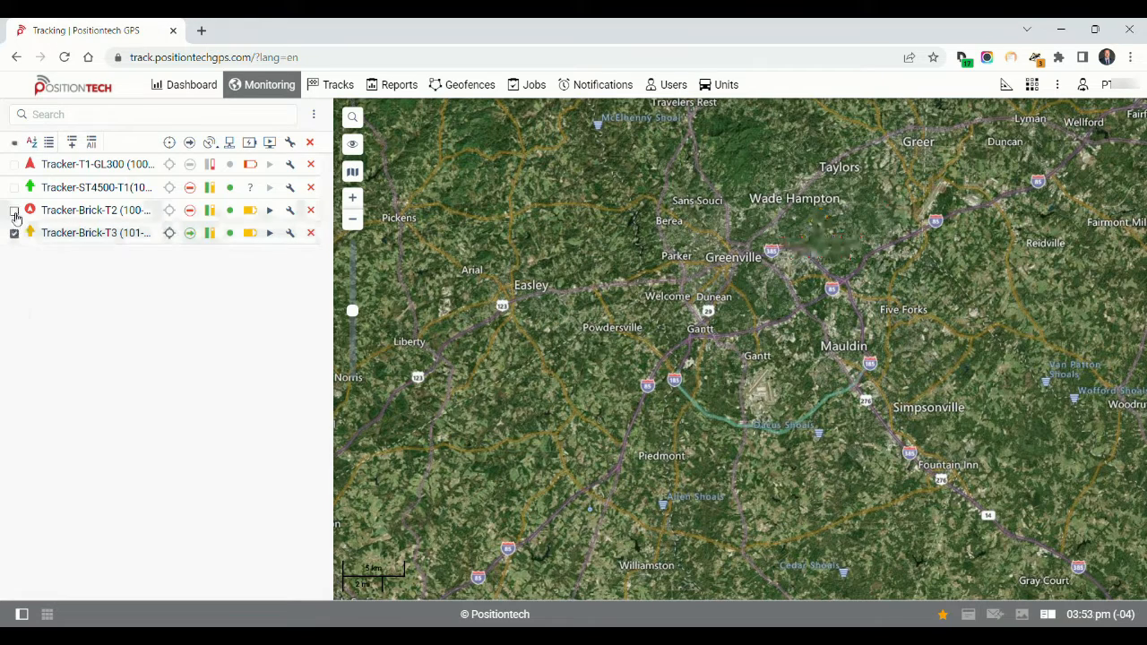
{"action": "left_click", "coordinate": [14, 210]}
{"action": "left_click", "coordinate": [14, 188]}
{"action": "left_click", "coordinate": [14, 164]}
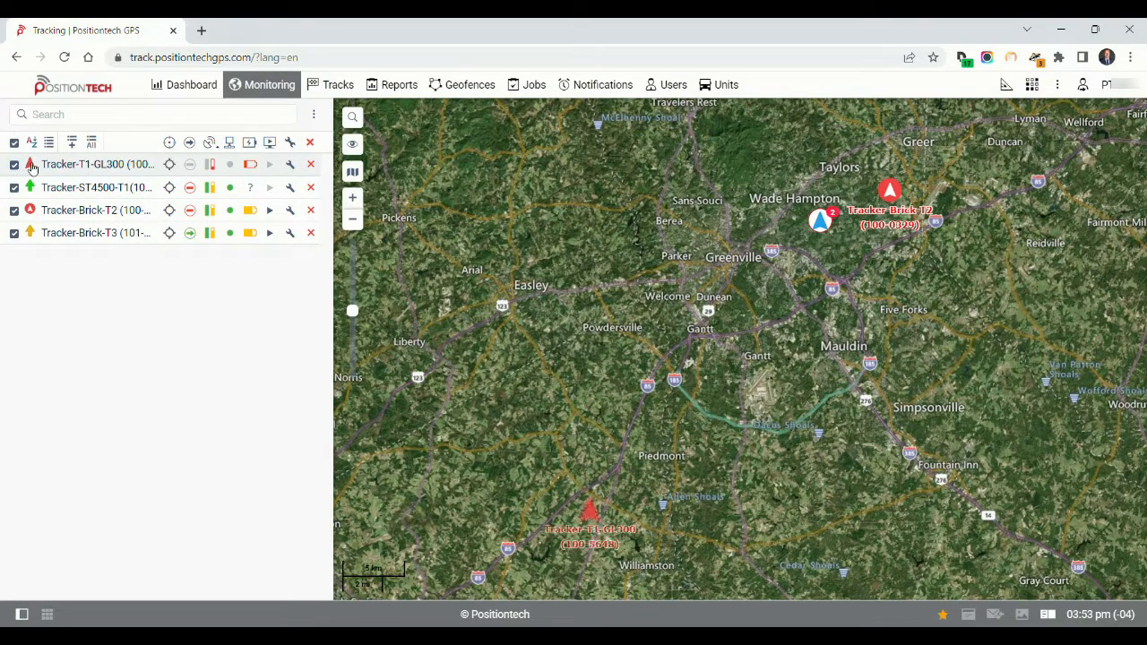
Expand the details of the listed units, including Tracker-ST4500-T1 and Tracker-Brick-T2, one after another, and collapse them again
{"action": "left_click", "coordinate": [36, 169]}
{"action": "left_click", "coordinate": [38, 179]}
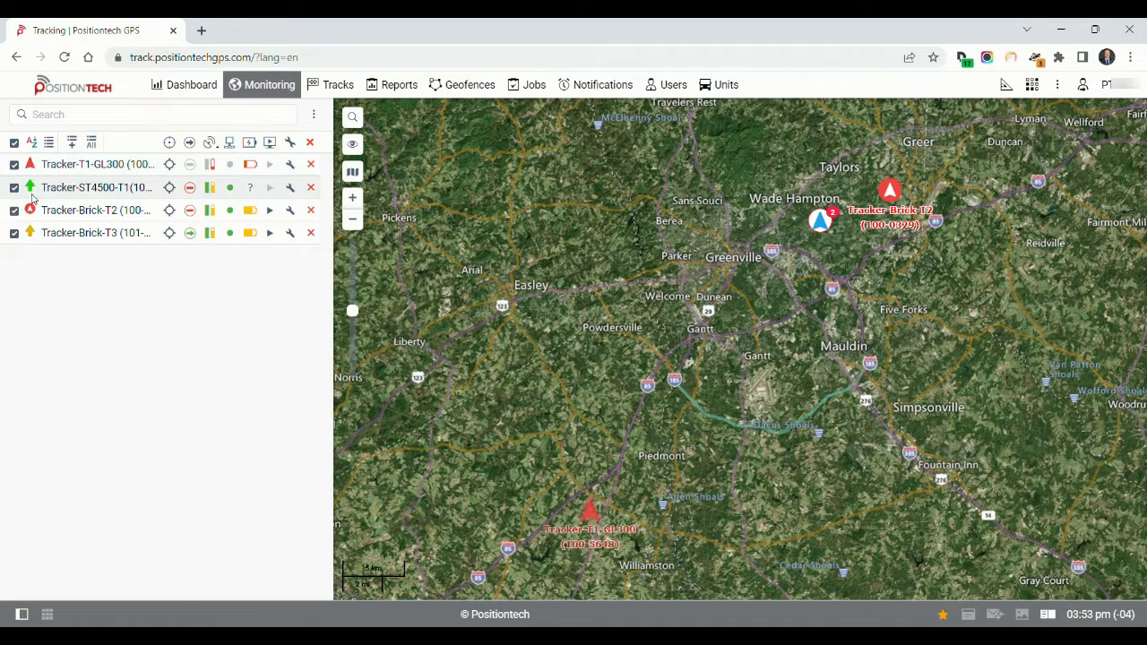
{"action": "left_click", "coordinate": [49, 188]}
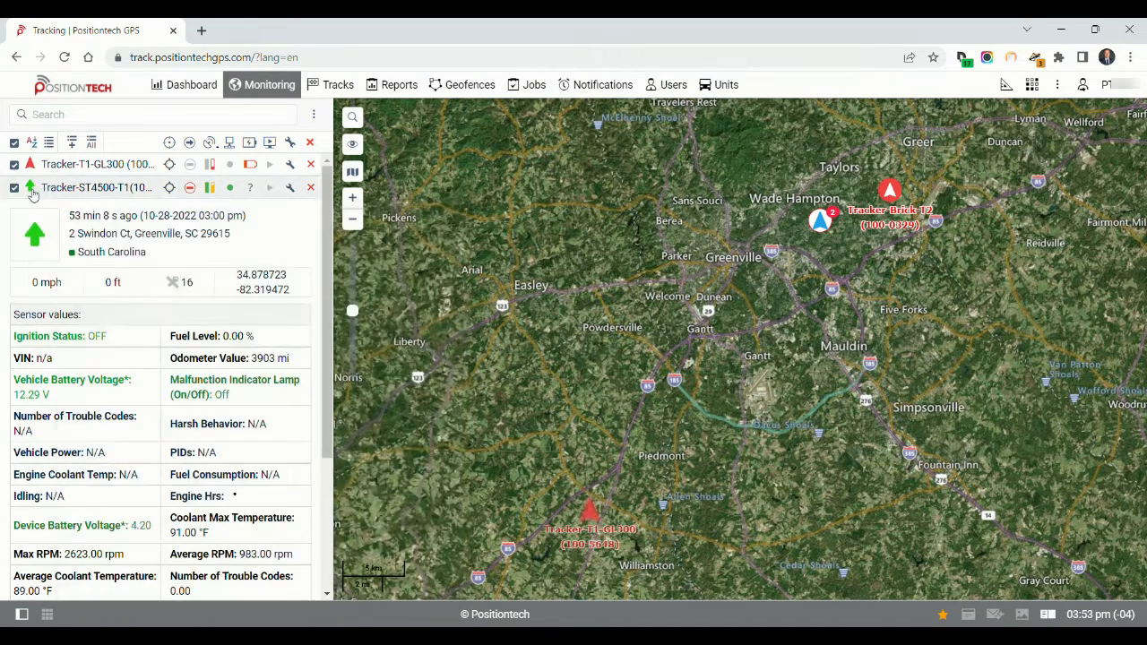
{"action": "left_click", "coordinate": [32, 192]}
{"action": "left_click", "coordinate": [32, 211]}
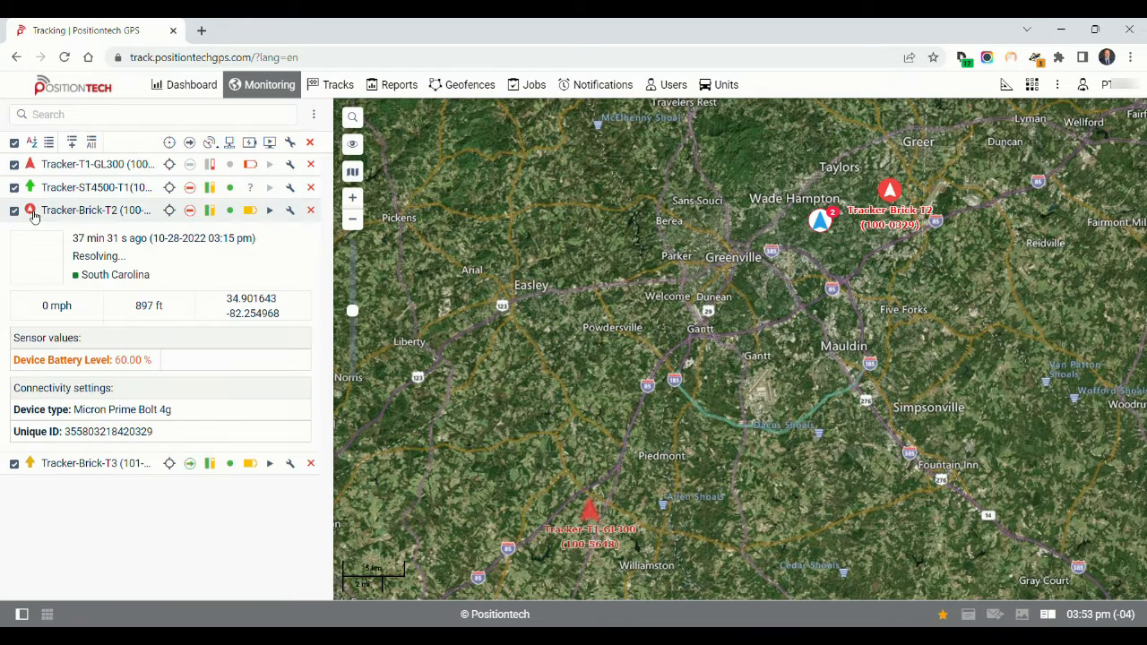
{"action": "left_click", "coordinate": [32, 214]}
Track the units on the map one after another, leaving tracking switched on only for Tracker-Brick-T2
{"action": "mouse_move", "coordinate": [57, 169]}
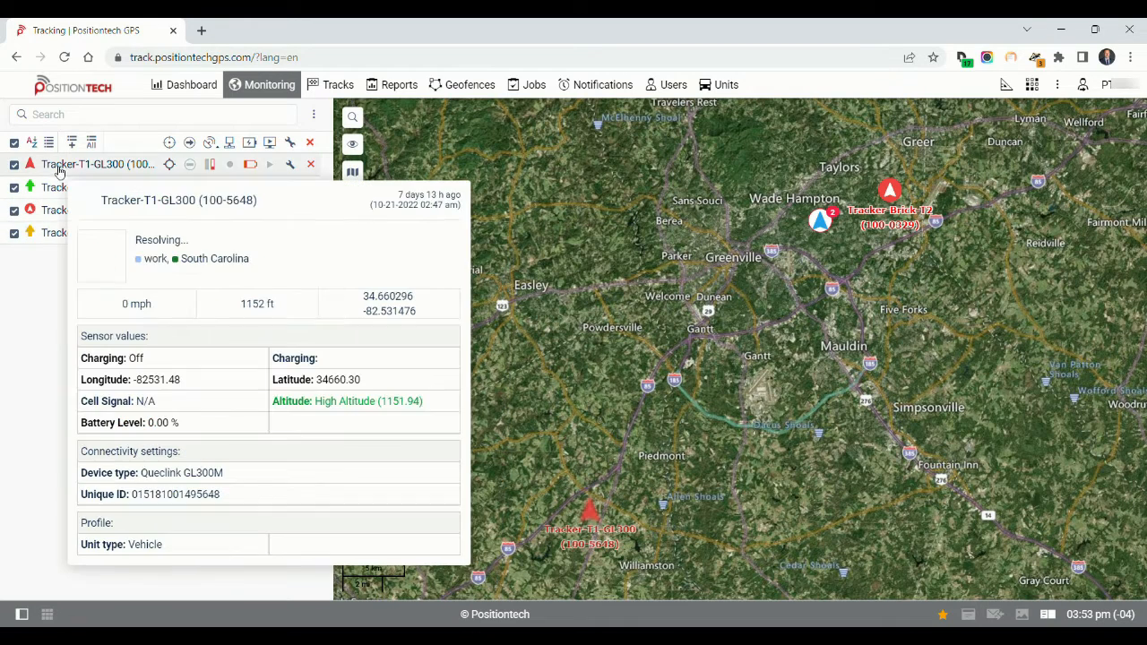
{"action": "left_click", "coordinate": [170, 166]}
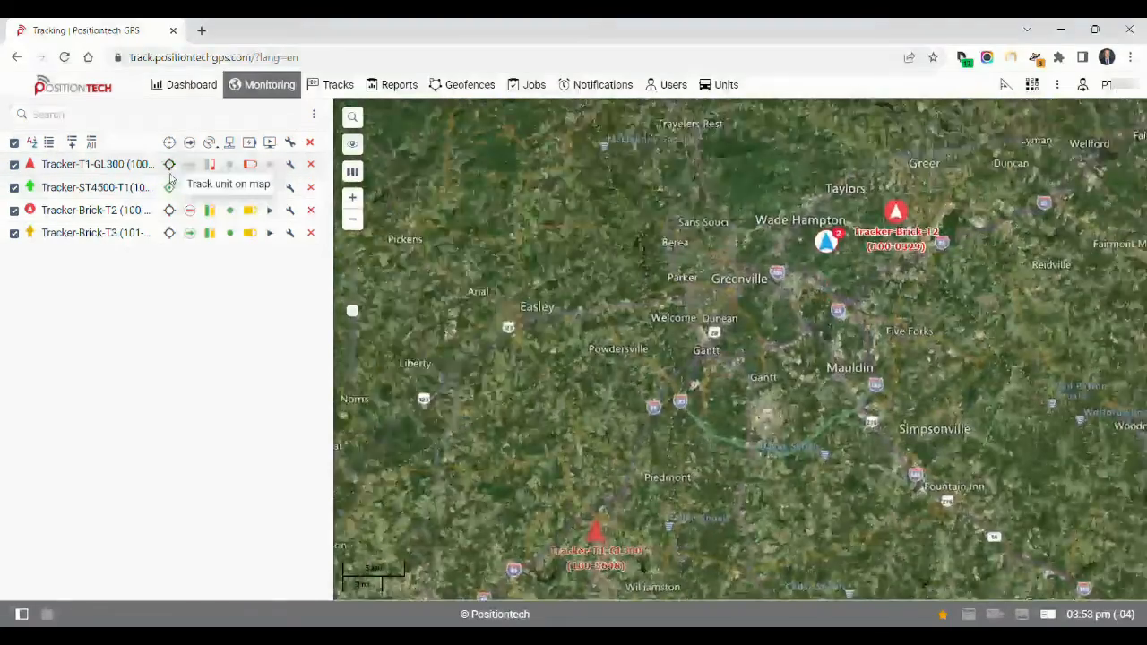
{"action": "left_click", "coordinate": [171, 186]}
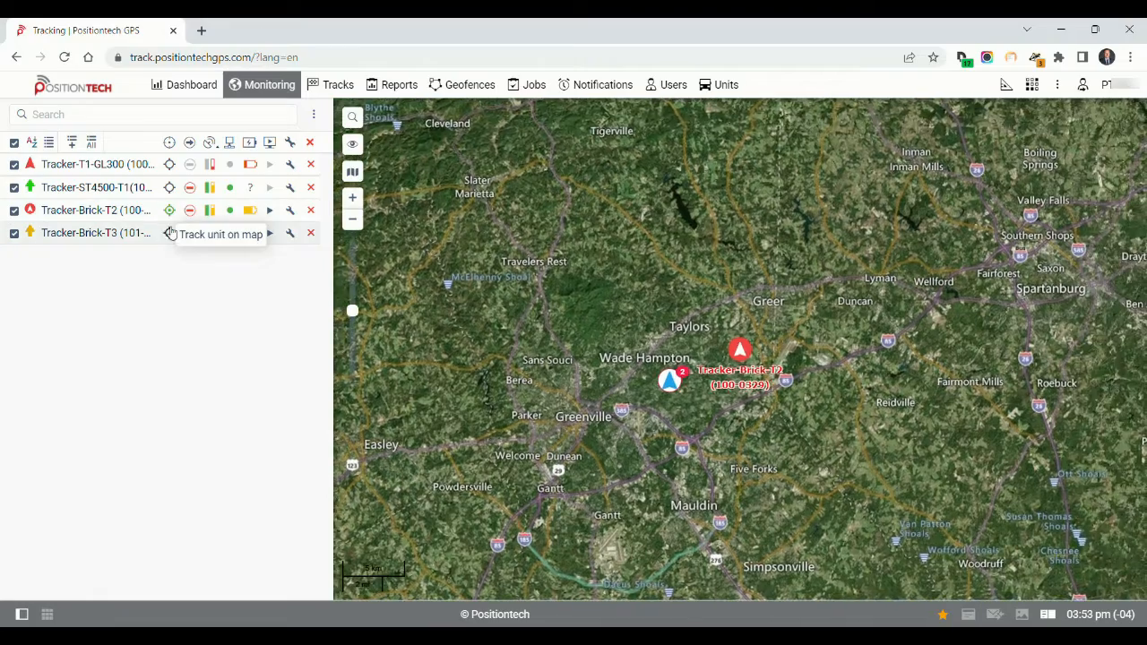
{"action": "left_click", "coordinate": [171, 234]}
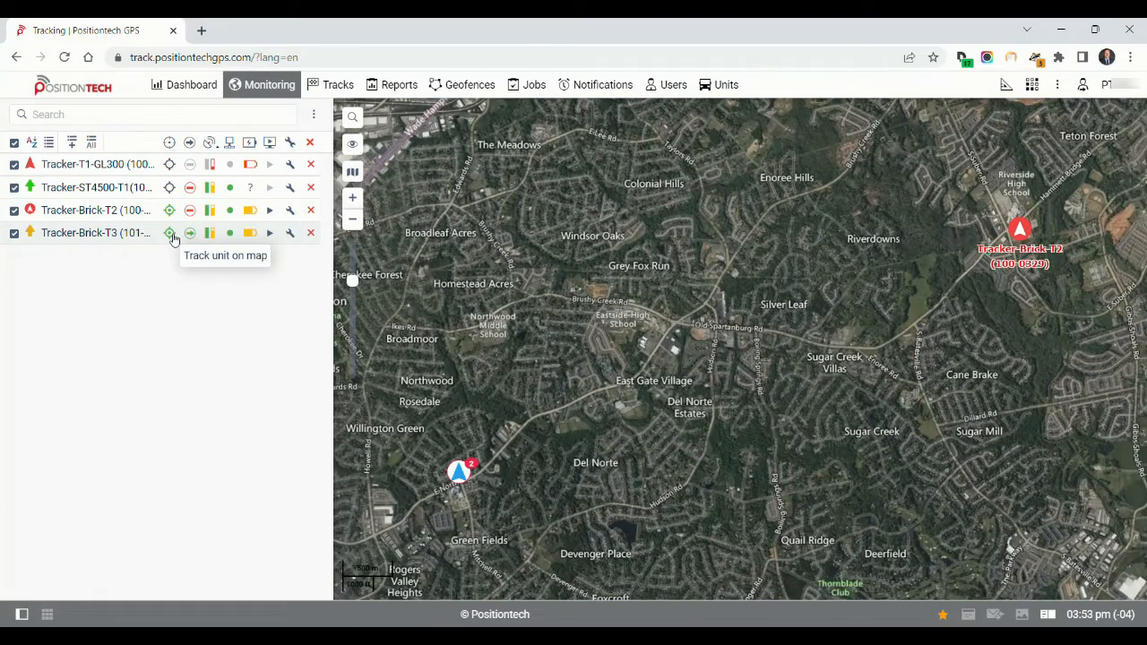
{"action": "left_click", "coordinate": [172, 236]}
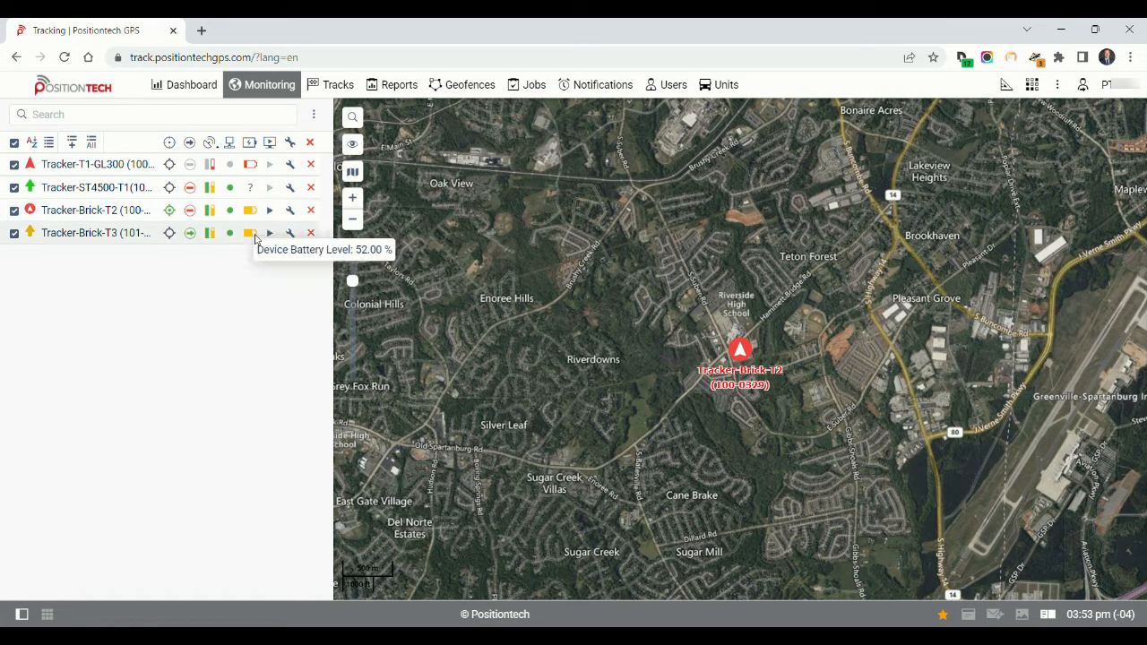
Review the reporting-interval and reboot commands available for Tracker-Brick-T3, and close the command dialog without sending any
{"action": "left_click", "coordinate": [271, 235]}
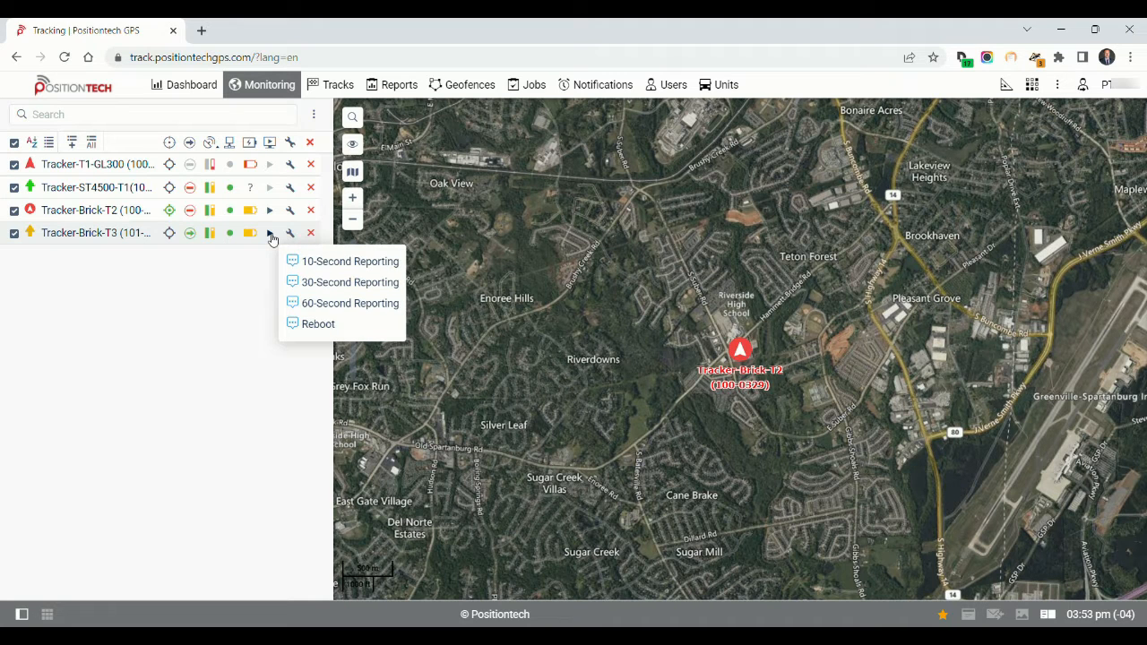
{"action": "left_click", "coordinate": [272, 236]}
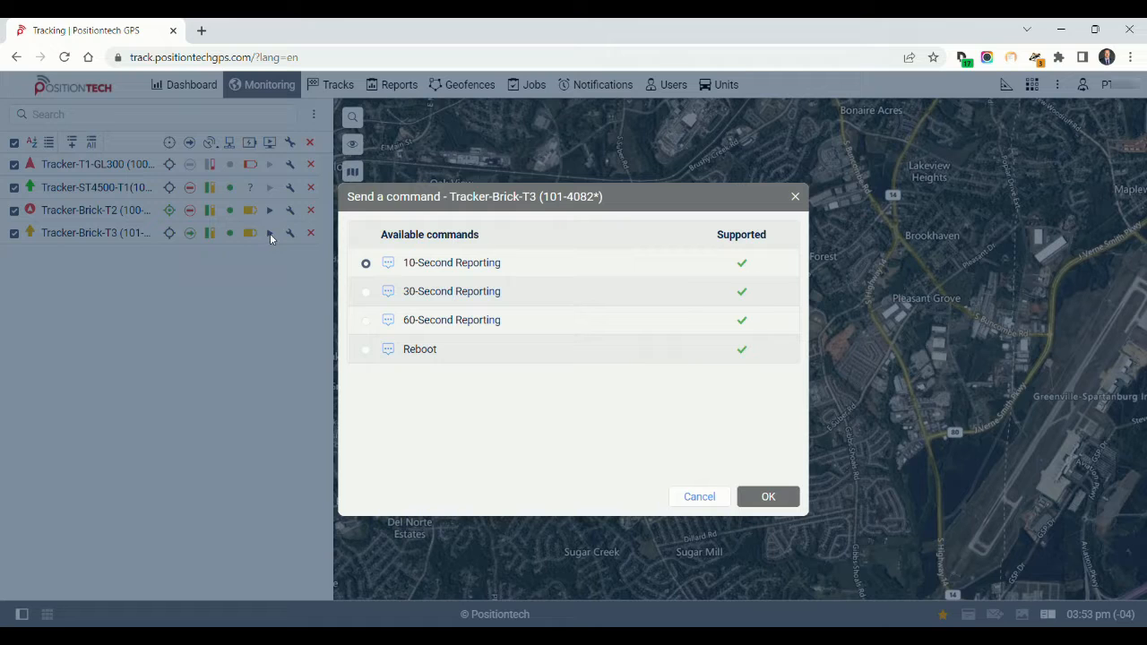
{"action": "left_click", "coordinate": [443, 271]}
{"action": "left_click", "coordinate": [366, 321]}
{"action": "left_click", "coordinate": [369, 291]}
{"action": "left_click", "coordinate": [795, 196]}
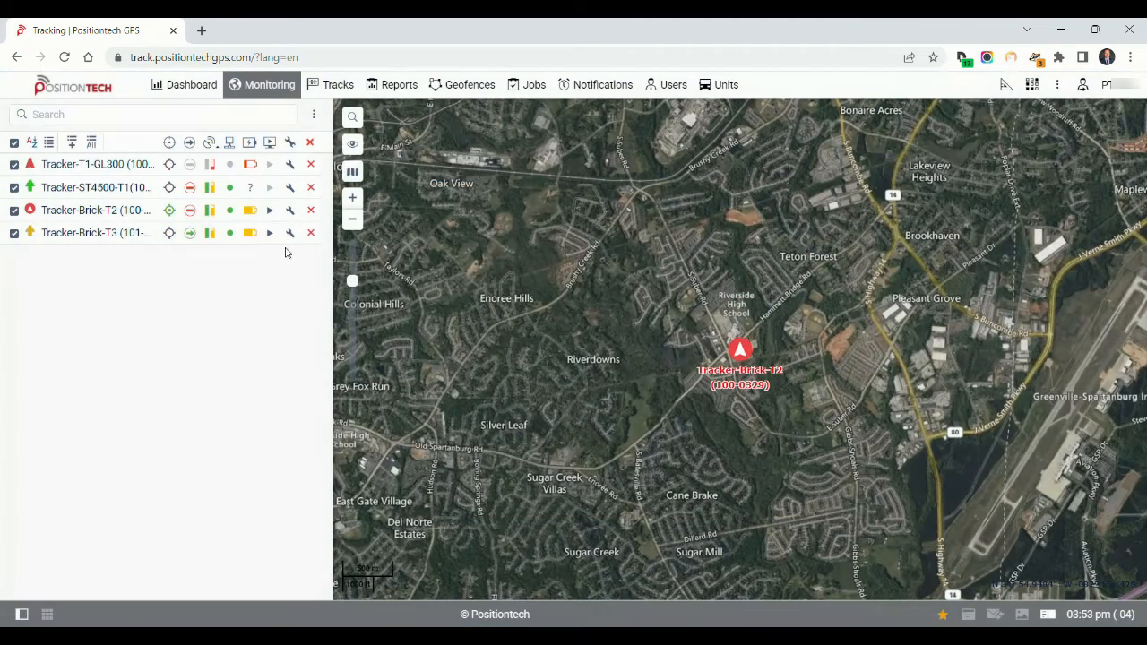
Browse the icon library in Tracker-Brick-T2's unit properties, toggle Rotate icon off and back on, and close with the properties saved
{"action": "left_click", "coordinate": [291, 210]}
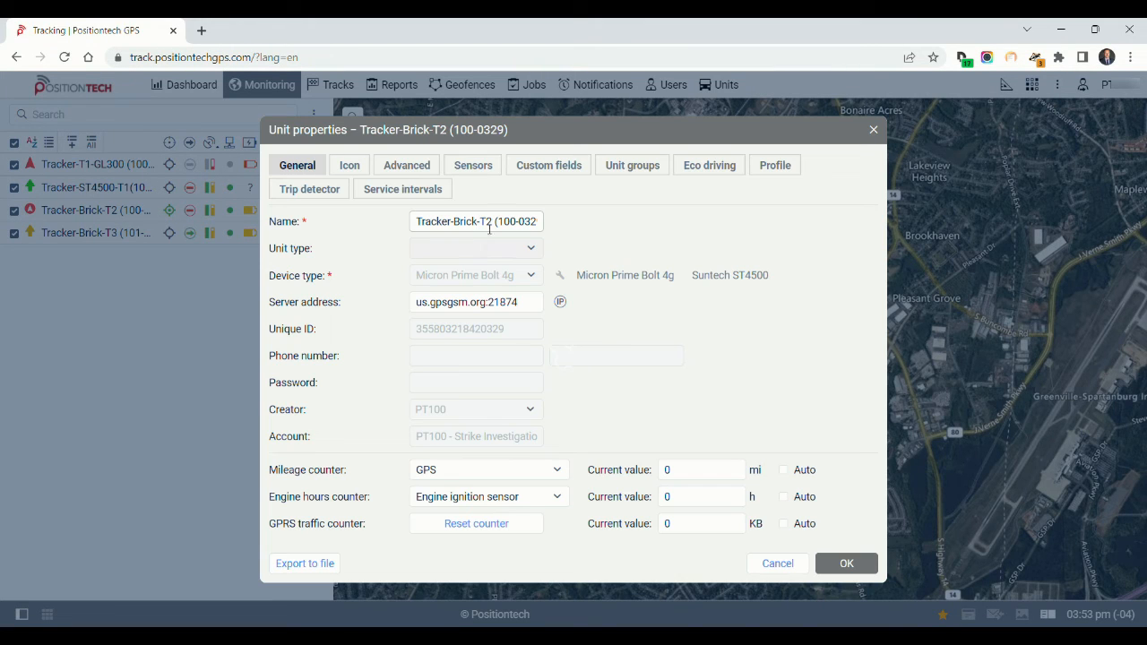
{"action": "left_click", "coordinate": [487, 222]}
{"action": "left_click", "coordinate": [350, 165]}
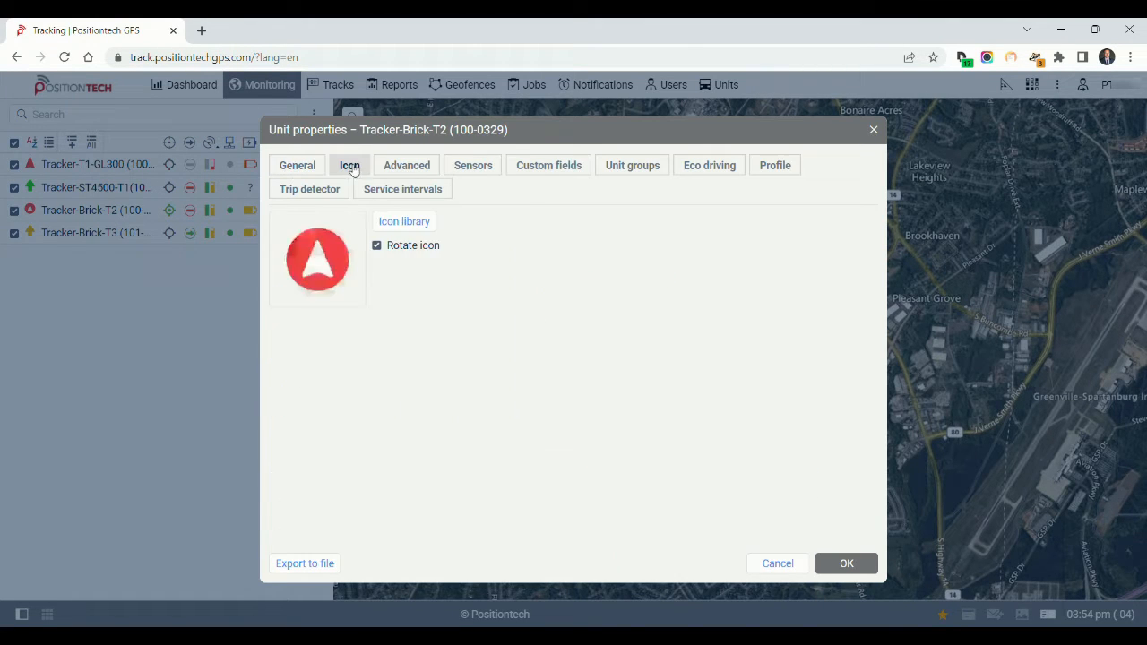
{"action": "left_click", "coordinate": [394, 224]}
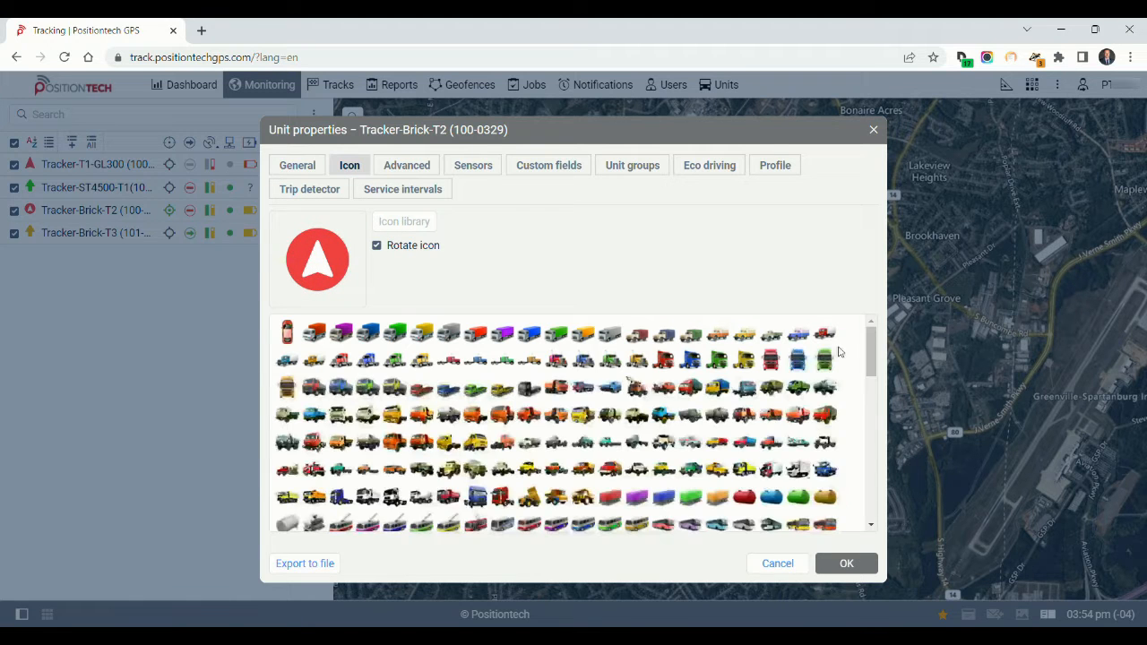
{"action": "scroll", "coordinate": [839, 352], "scroll_direction": "down", "scroll_amount": 10}
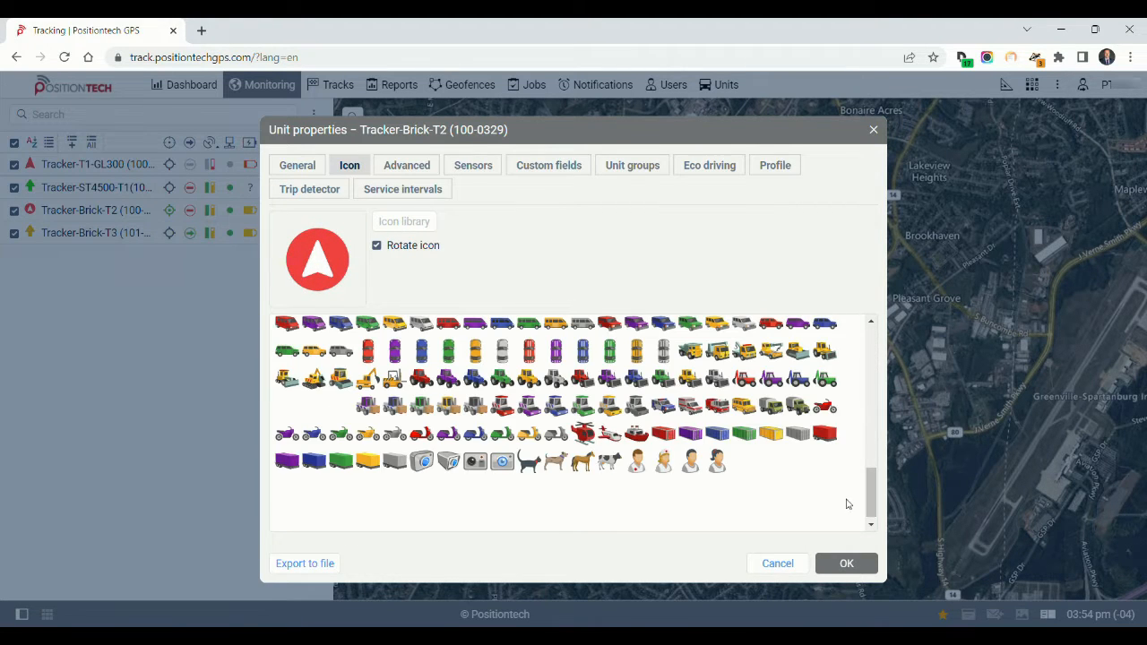
{"action": "left_click", "coordinate": [376, 246]}
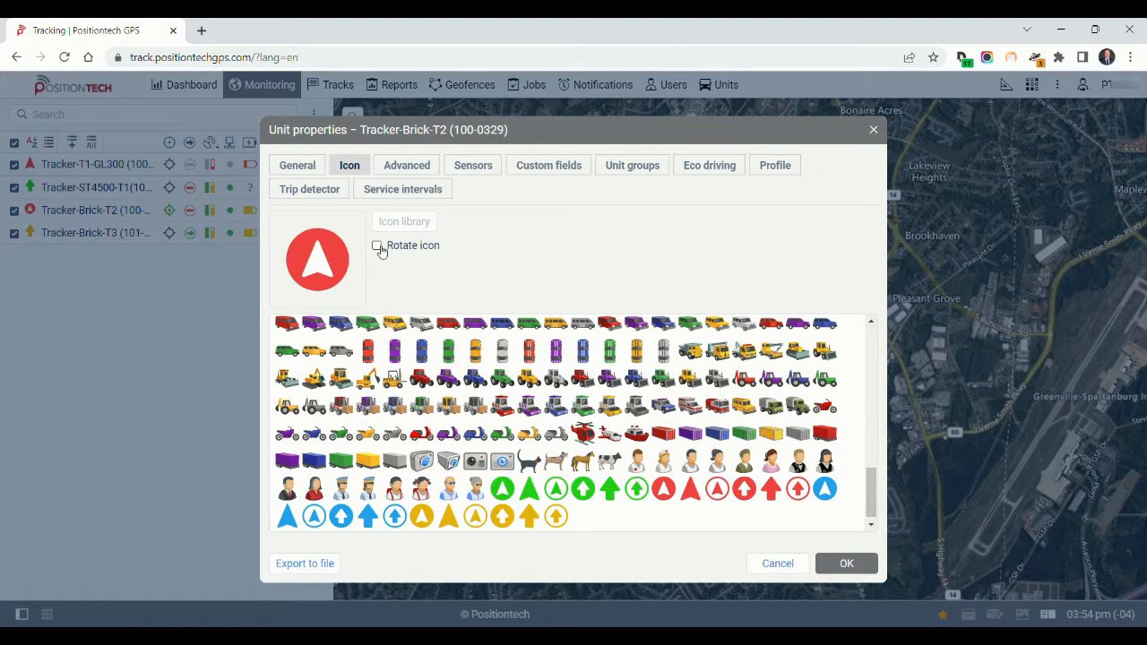
{"action": "left_click", "coordinate": [376, 246]}
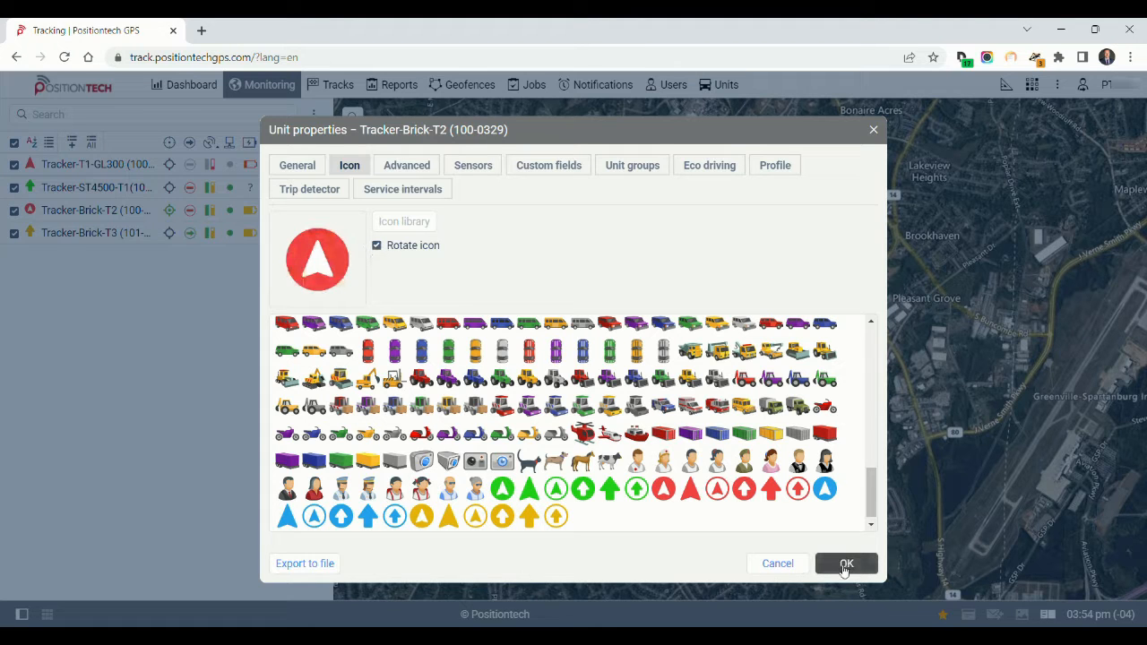
{"action": "left_click", "coordinate": [846, 563]}
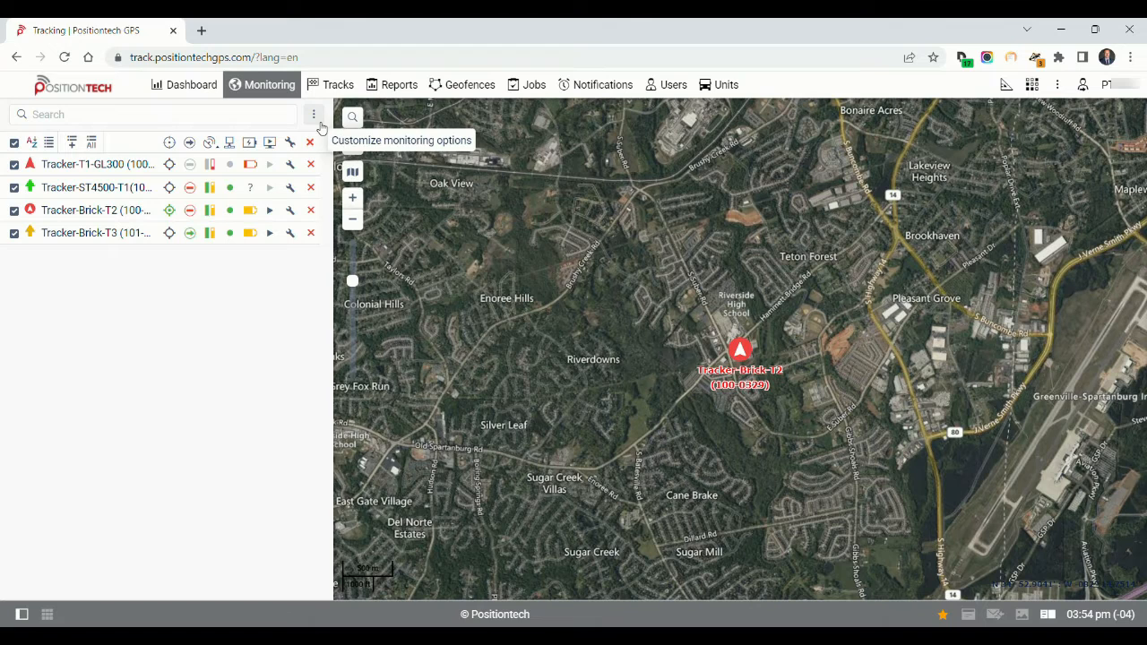
Hide the Motion state column from the monitoring list through the monitoring options, and restore it
{"action": "left_click", "coordinate": [315, 115]}
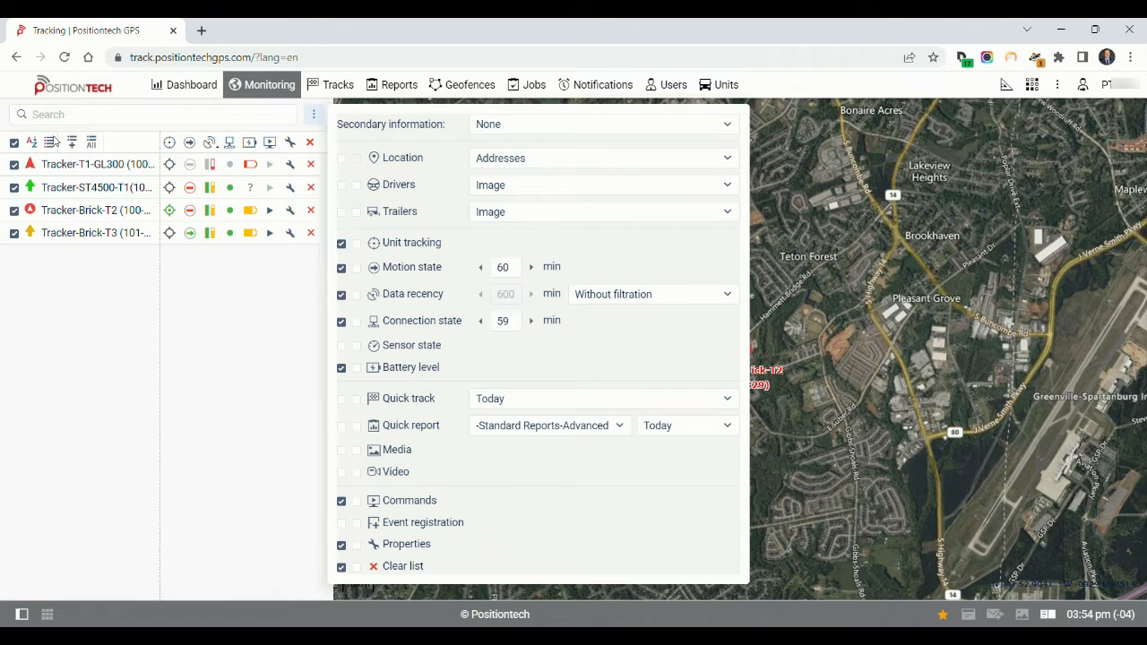
{"action": "mouse_move", "coordinate": [79, 171]}
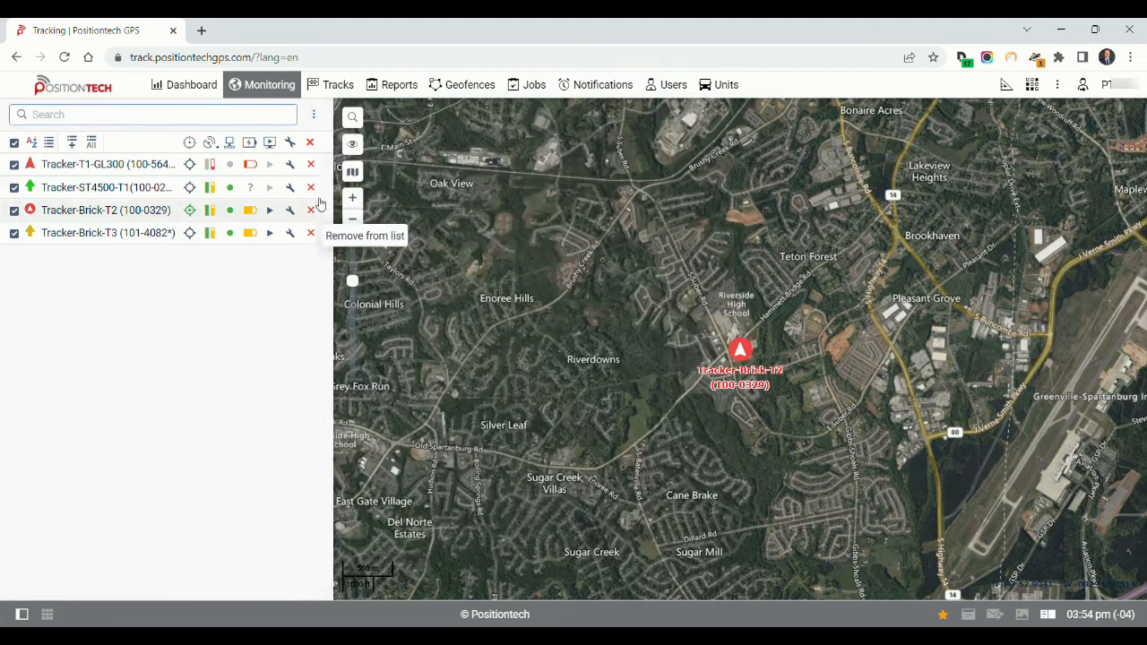
{"action": "mouse_move", "coordinate": [354, 148]}
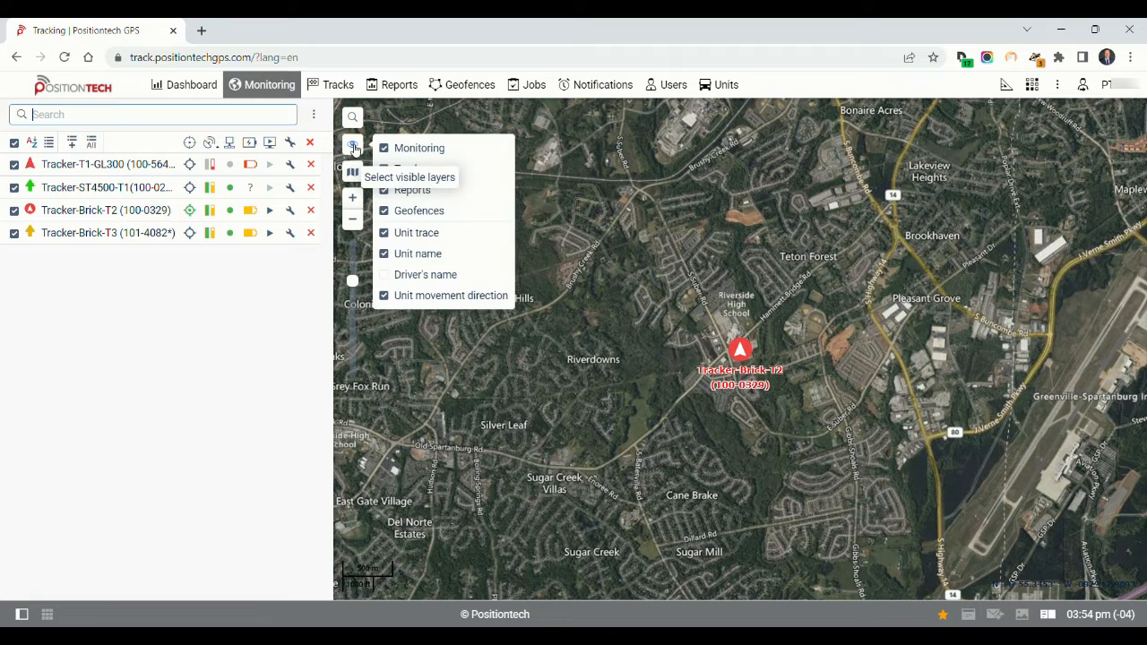
{"action": "mouse_move", "coordinate": [313, 115]}
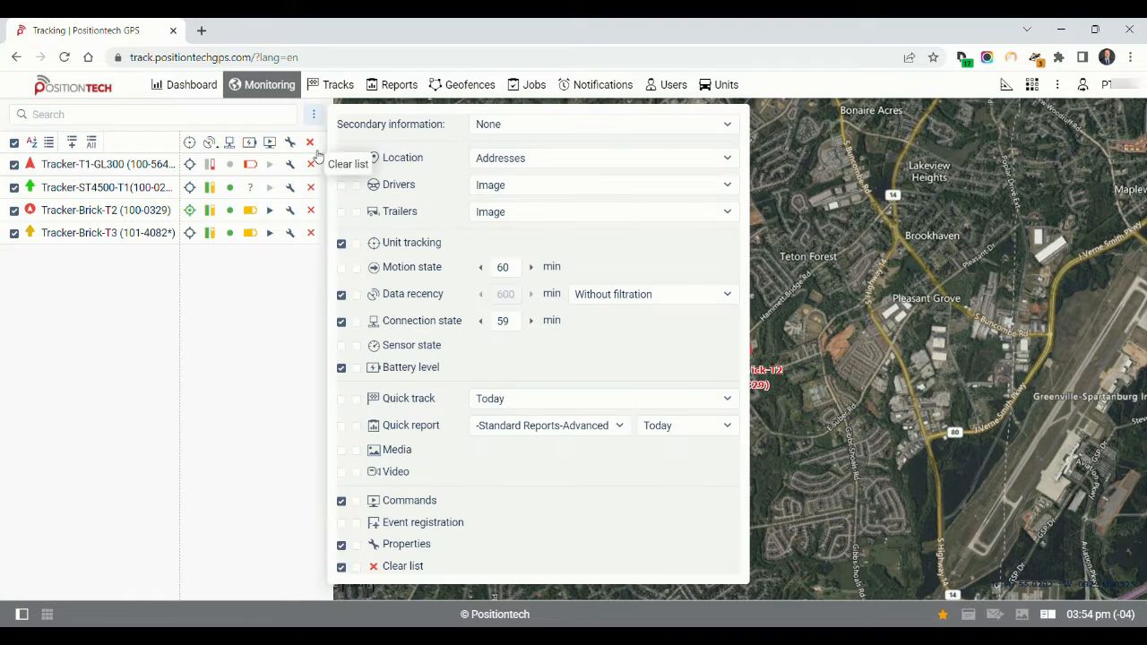
{"action": "mouse_move", "coordinate": [107, 221]}
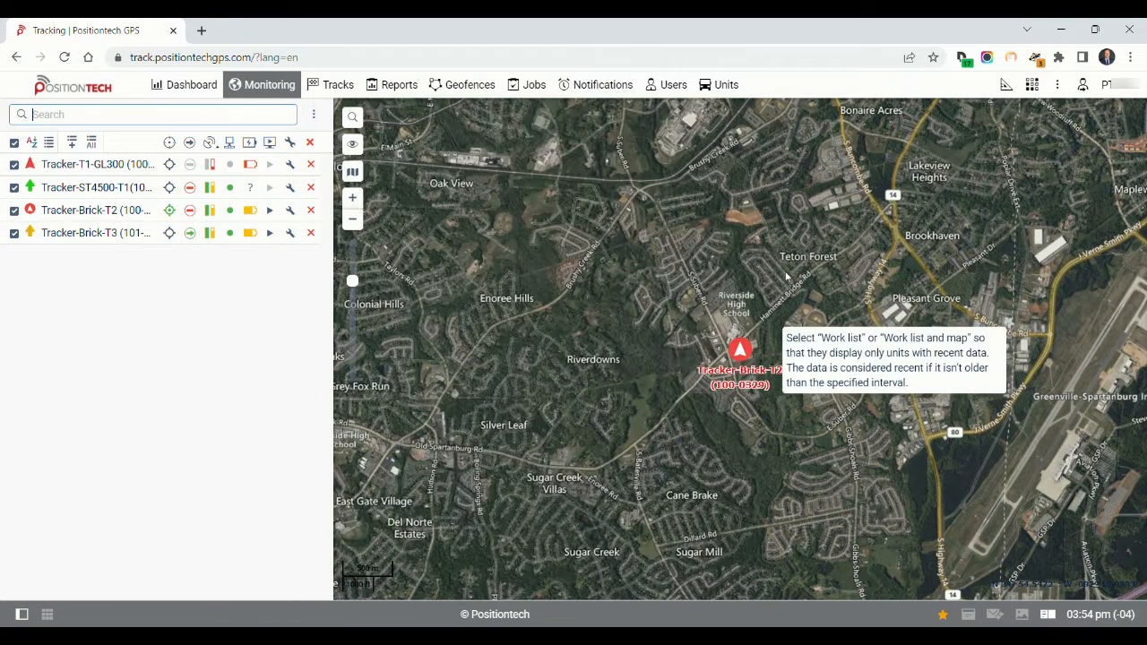
Open the map search field, and toggle the Monitoring layer's visibility off and back on
{"action": "left_click", "coordinate": [354, 117]}
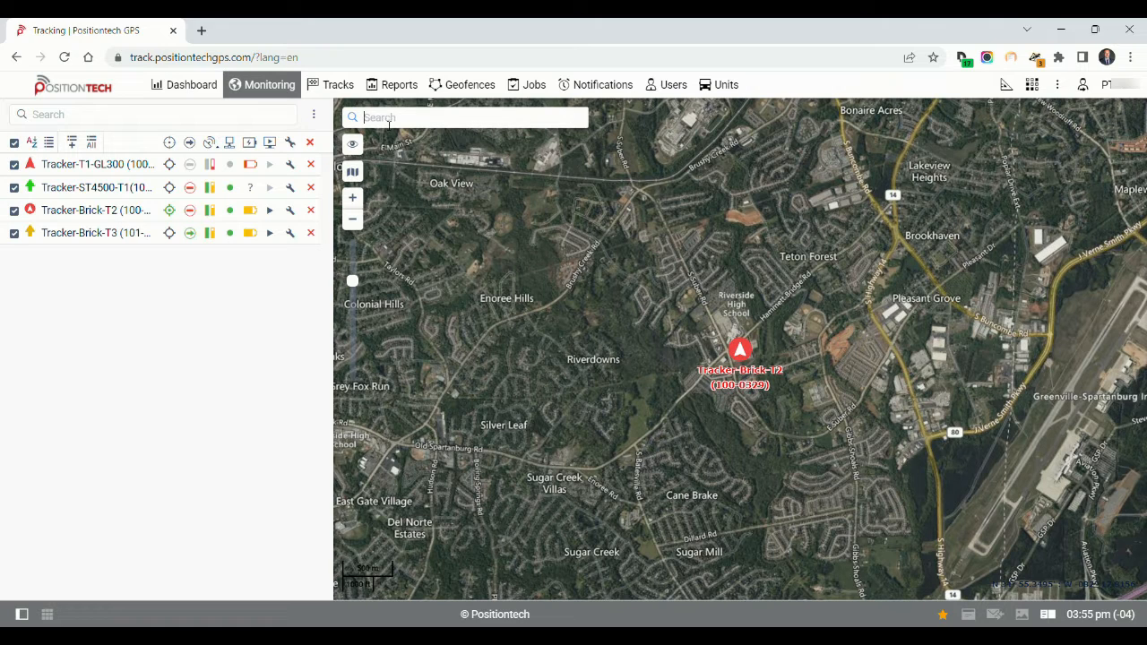
{"action": "left_click", "coordinate": [354, 146]}
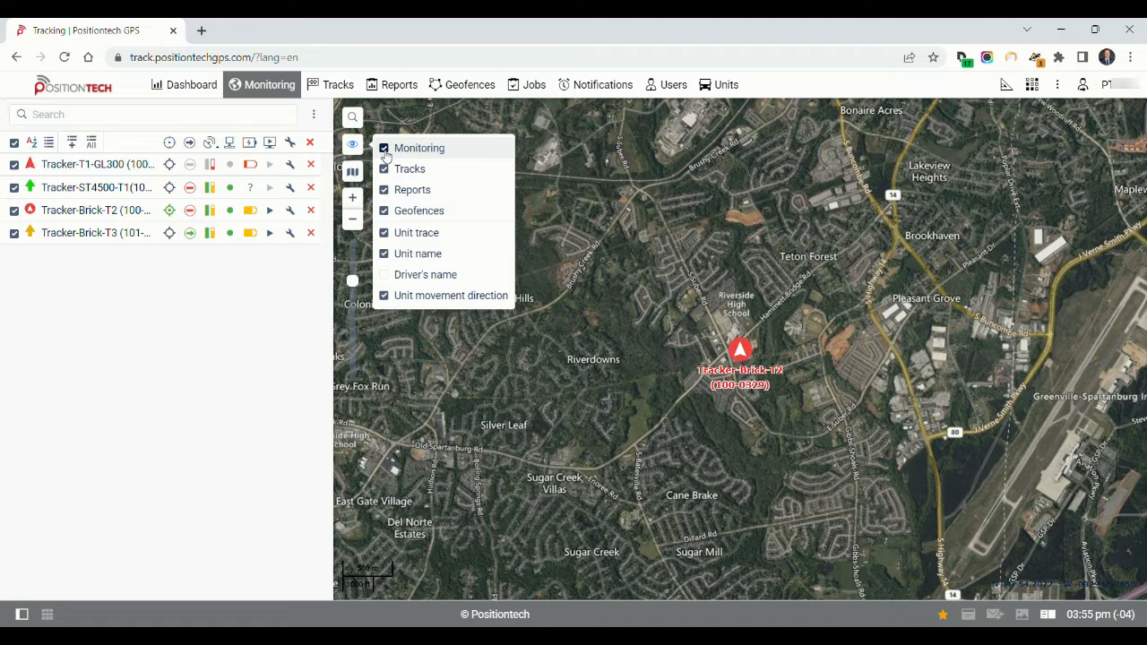
{"action": "left_click", "coordinate": [385, 149]}
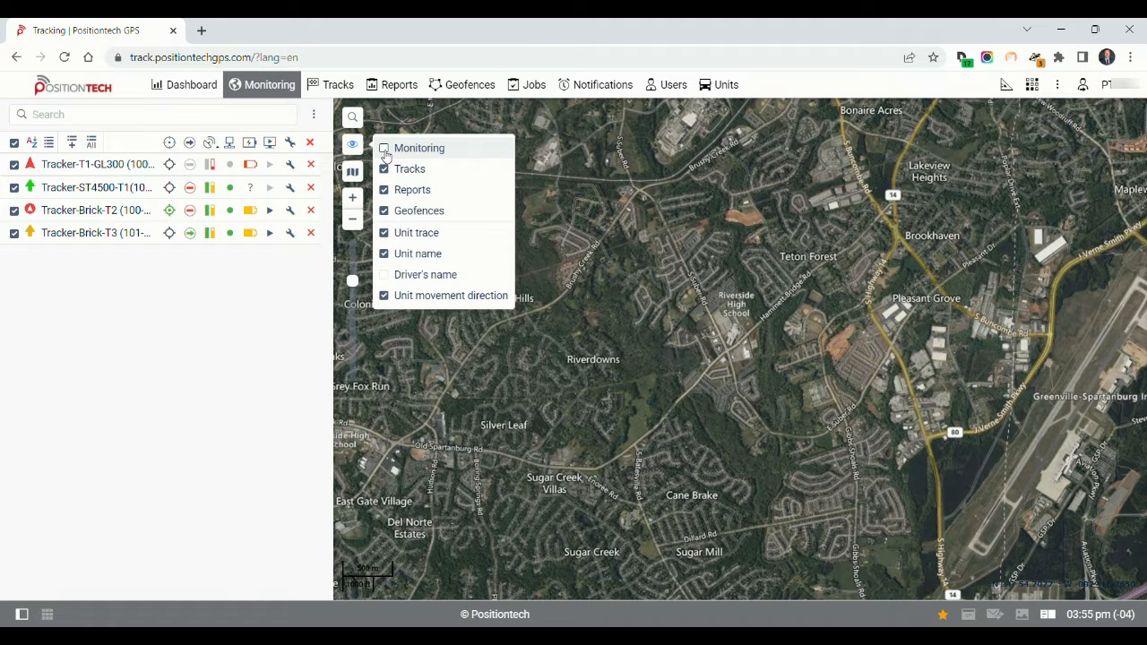
{"action": "left_click", "coordinate": [384, 149]}
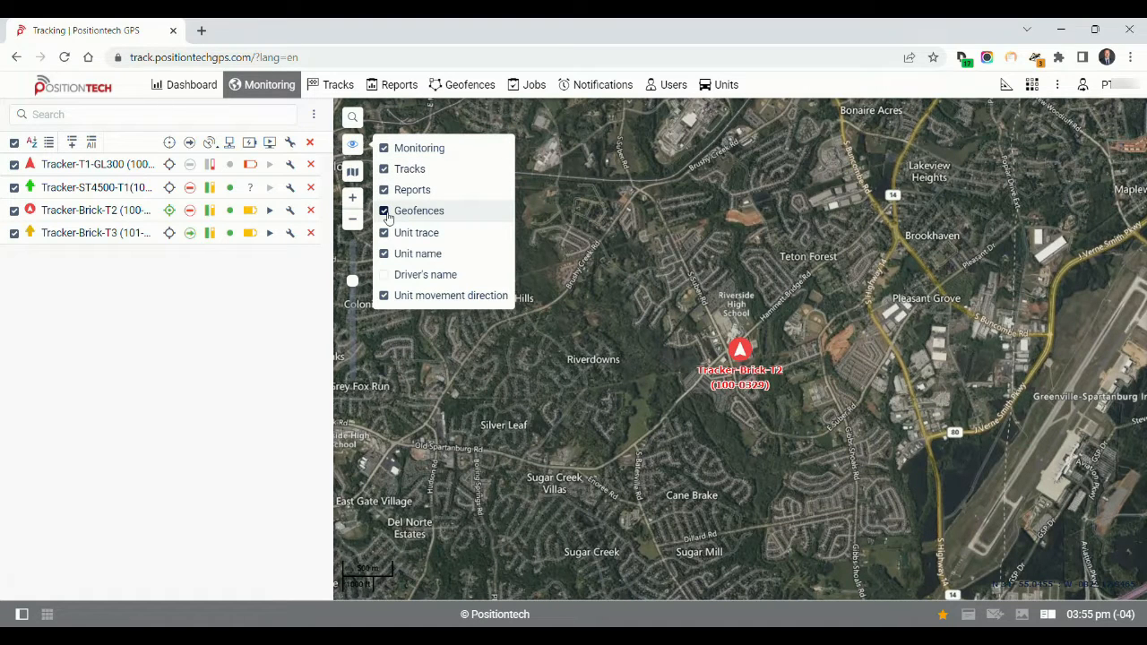
Switch the map source to WebGIS, and return it to Bing Hybrid
{"action": "mouse_move", "coordinate": [356, 175]}
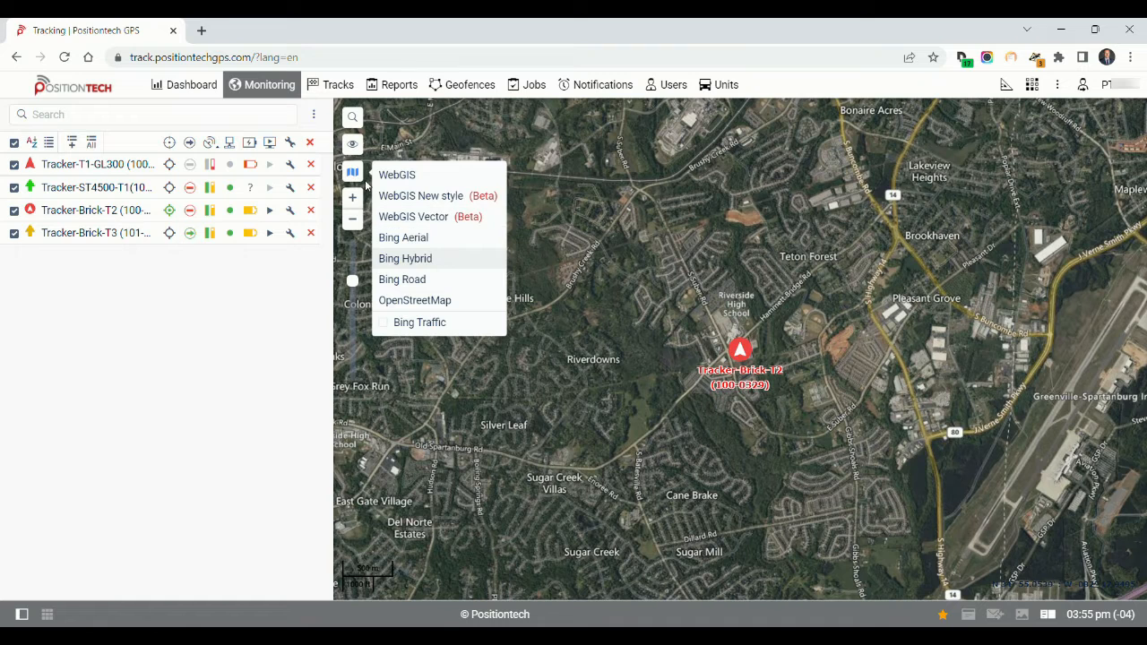
{"action": "left_click", "coordinate": [395, 175]}
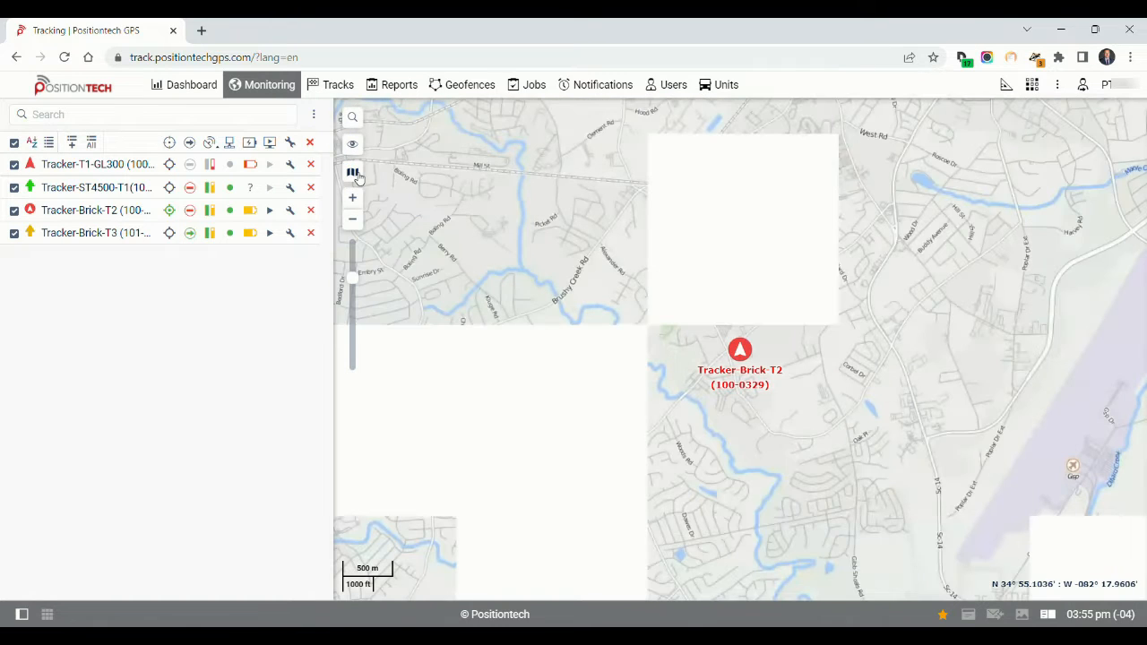
{"action": "mouse_move", "coordinate": [356, 175]}
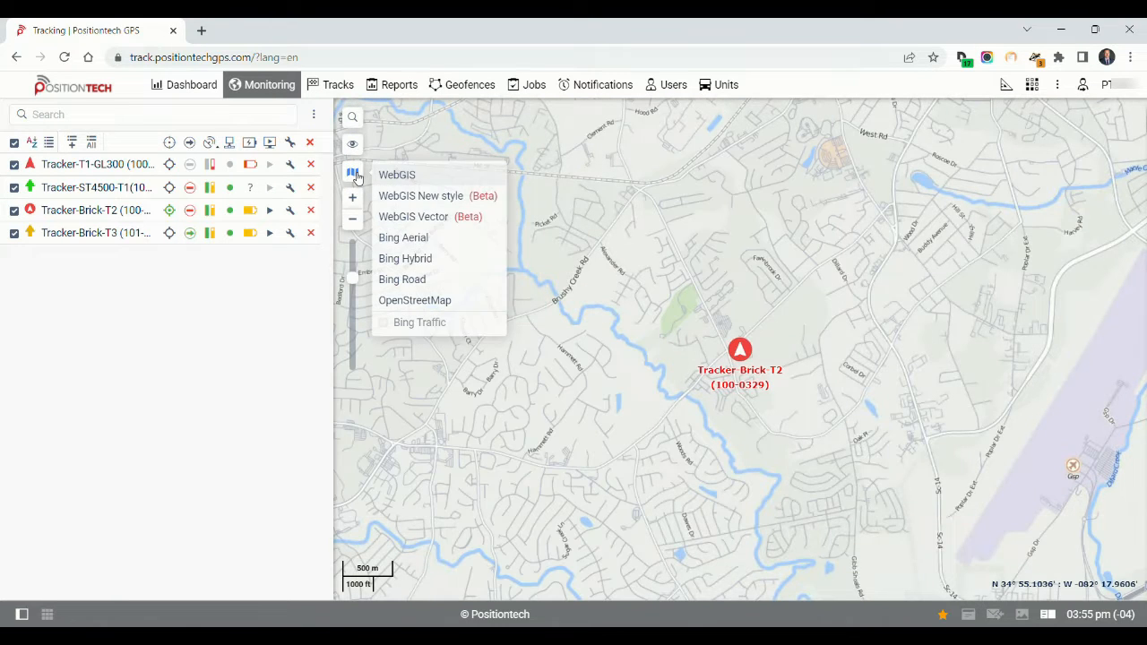
{"action": "left_click", "coordinate": [403, 259]}
Turn the Bing Traffic overlay on for the map, and turn it off again
{"action": "mouse_move", "coordinate": [355, 171]}
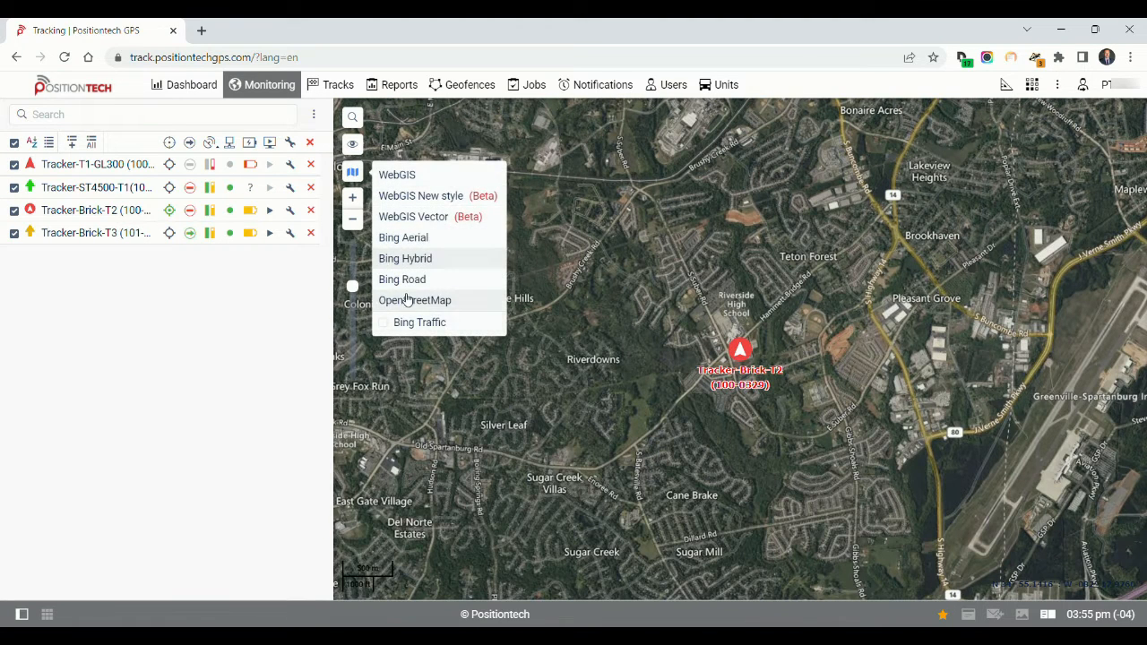
{"action": "left_click", "coordinate": [385, 328]}
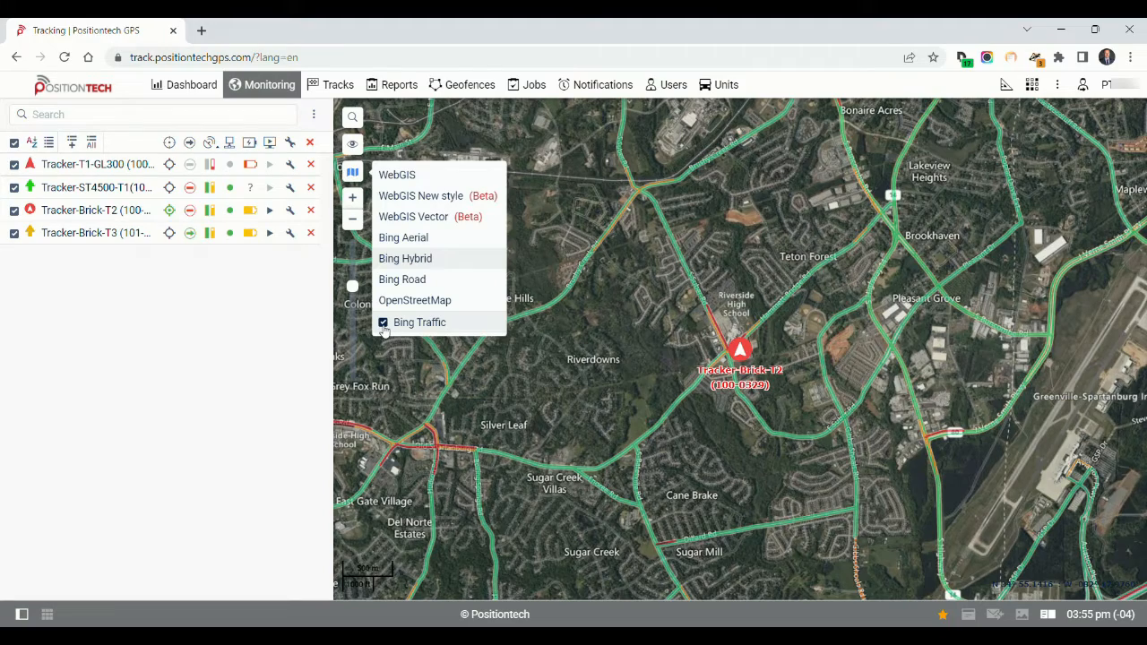
{"action": "left_click", "coordinate": [384, 331]}
Examine the map around Tracker-Brick-T2 at several zoom levels, from local streets out to the whole United States
{"action": "left_click", "coordinate": [359, 224]}
{"action": "left_click", "coordinate": [360, 225]}
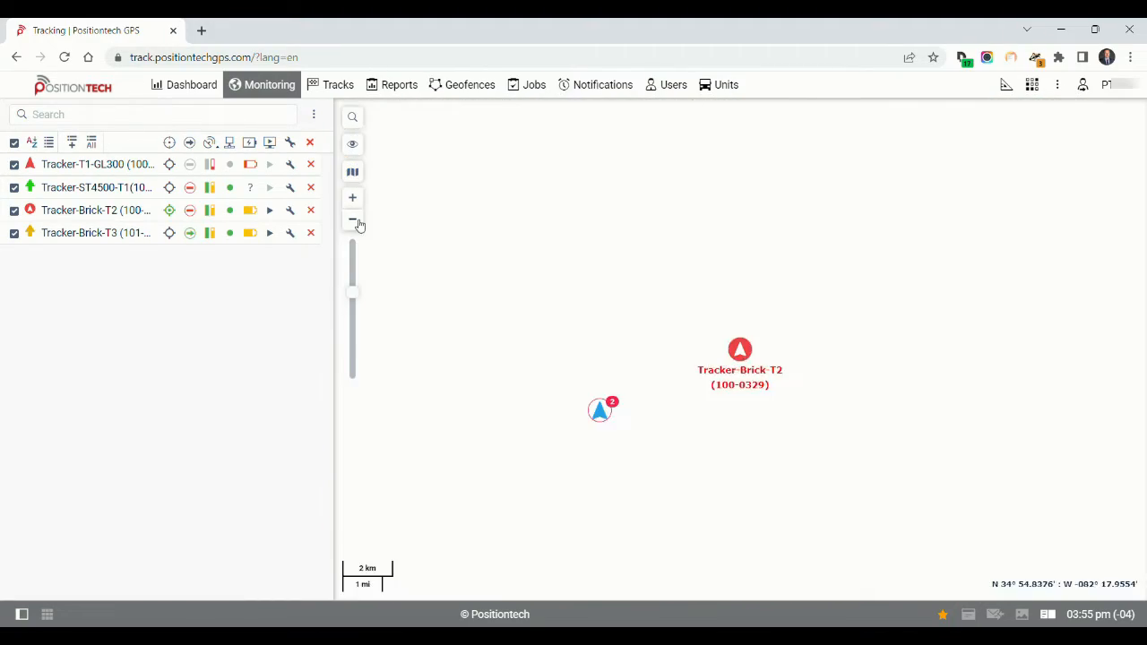
{"action": "left_click", "coordinate": [354, 199]}
{"action": "left_click", "coordinate": [354, 199]}
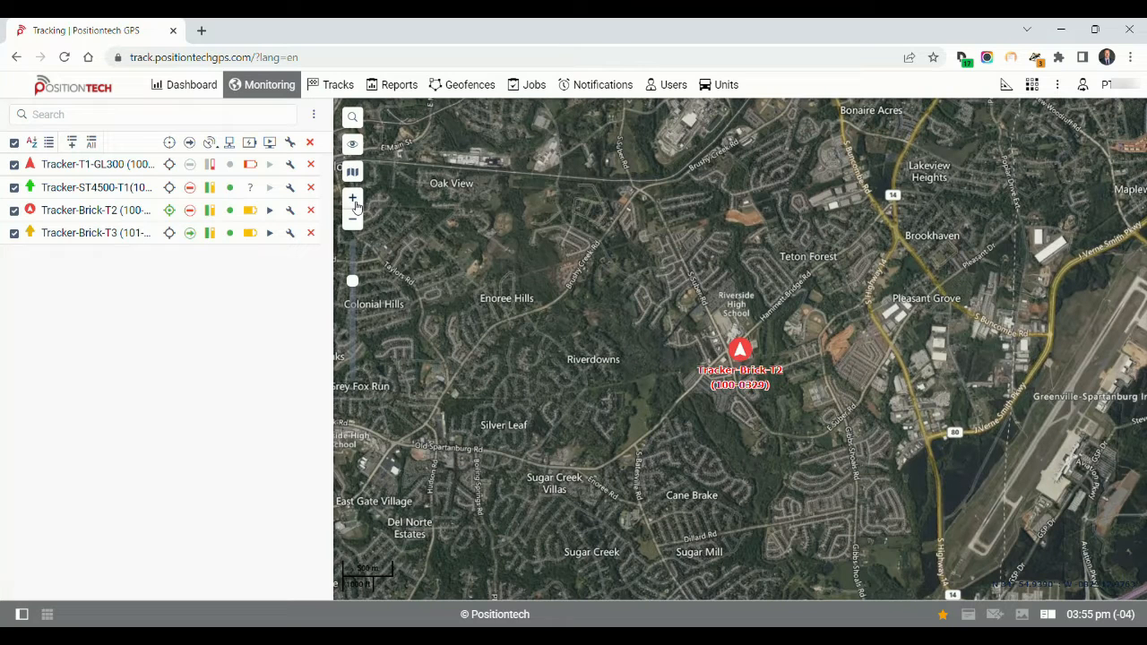
{"action": "left_click_drag", "start_coordinate": [355, 284], "coordinate": [356, 370]}
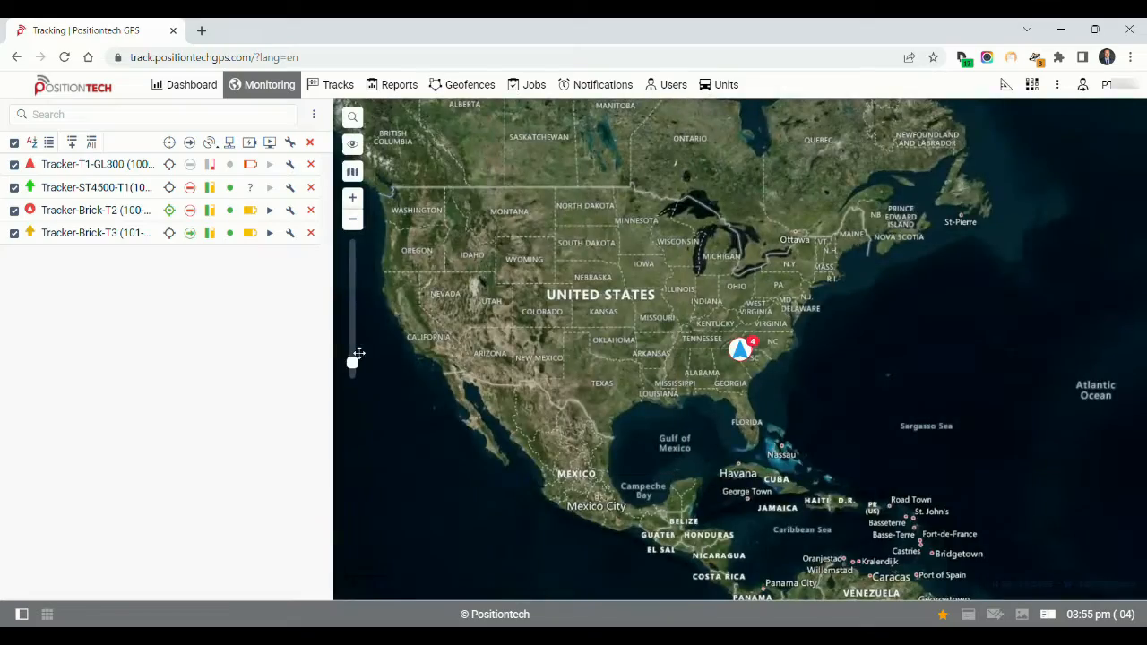
{"action": "left_click", "coordinate": [350, 277]}
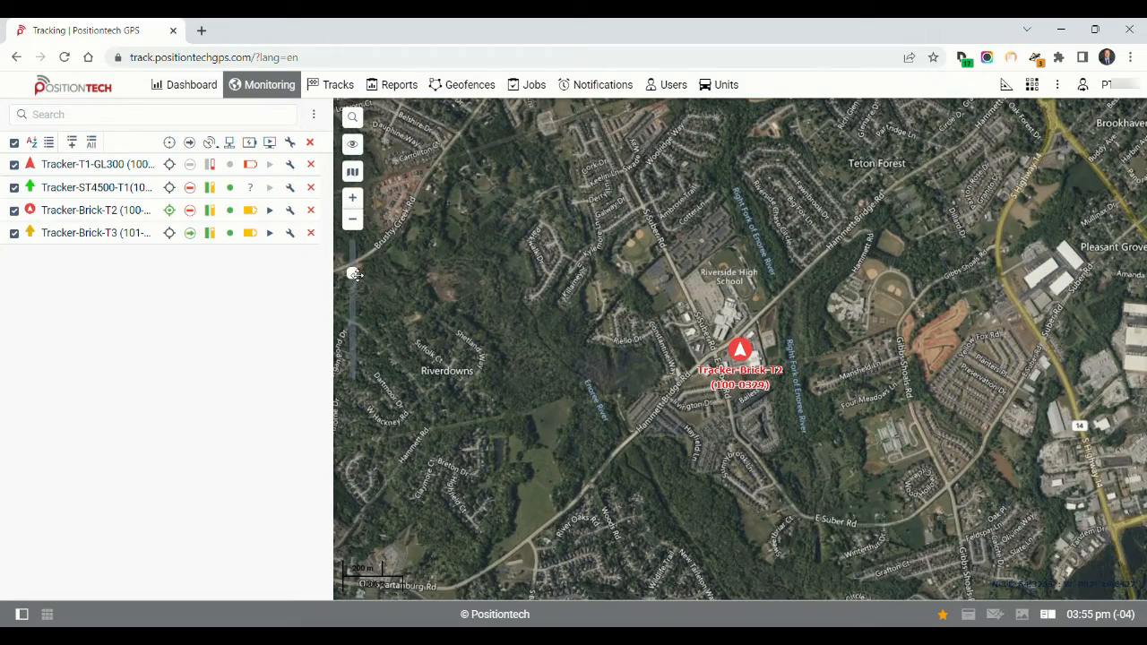
{"action": "scroll", "coordinate": [543, 302], "scroll_direction": "down", "scroll_amount": 1}
{"action": "scroll", "coordinate": [555, 314], "scroll_direction": "down", "scroll_amount": 1}
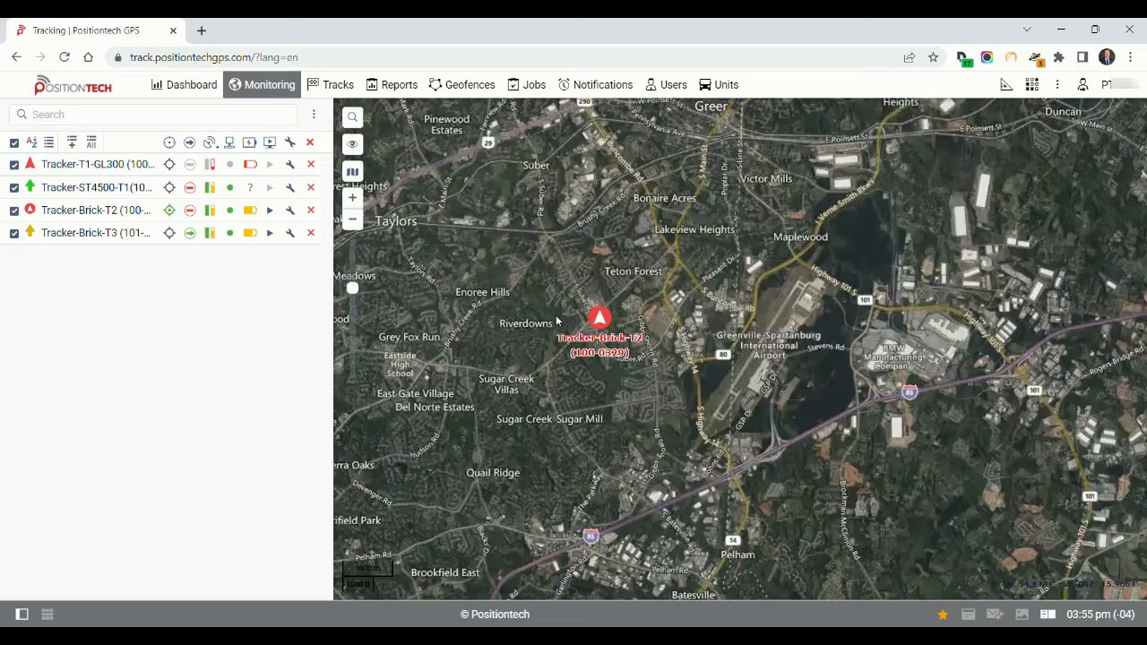
{"action": "scroll", "coordinate": [541, 323], "scroll_direction": "up", "scroll_amount": 2}
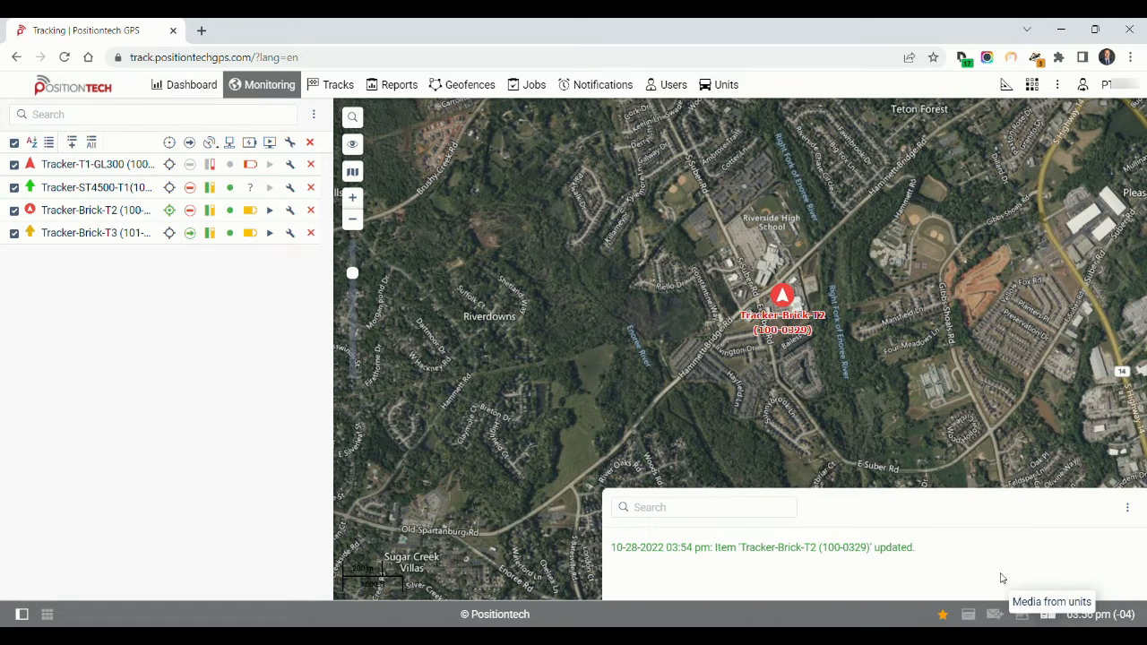
Toggle the log's Incoming messages, User actions and Commands filters off and back on, and close the log
{"action": "left_click", "coordinate": [1128, 509]}
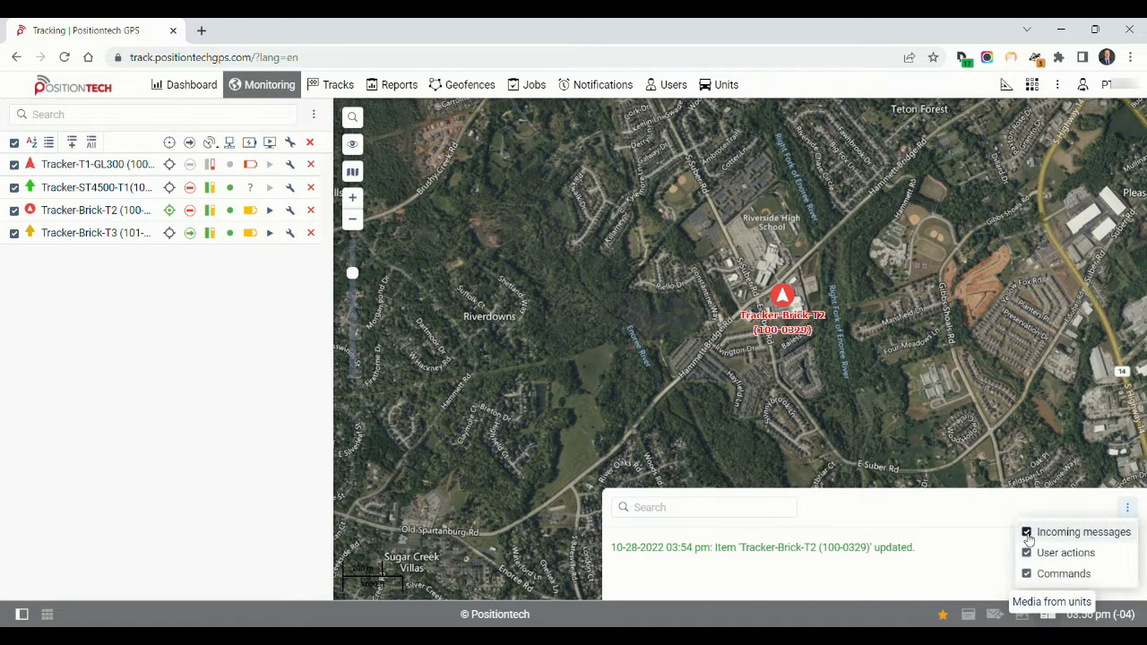
{"action": "left_click", "coordinate": [1026, 533]}
{"action": "left_click", "coordinate": [1027, 573]}
{"action": "left_click", "coordinate": [1027, 553]}
{"action": "left_click", "coordinate": [1027, 532]}
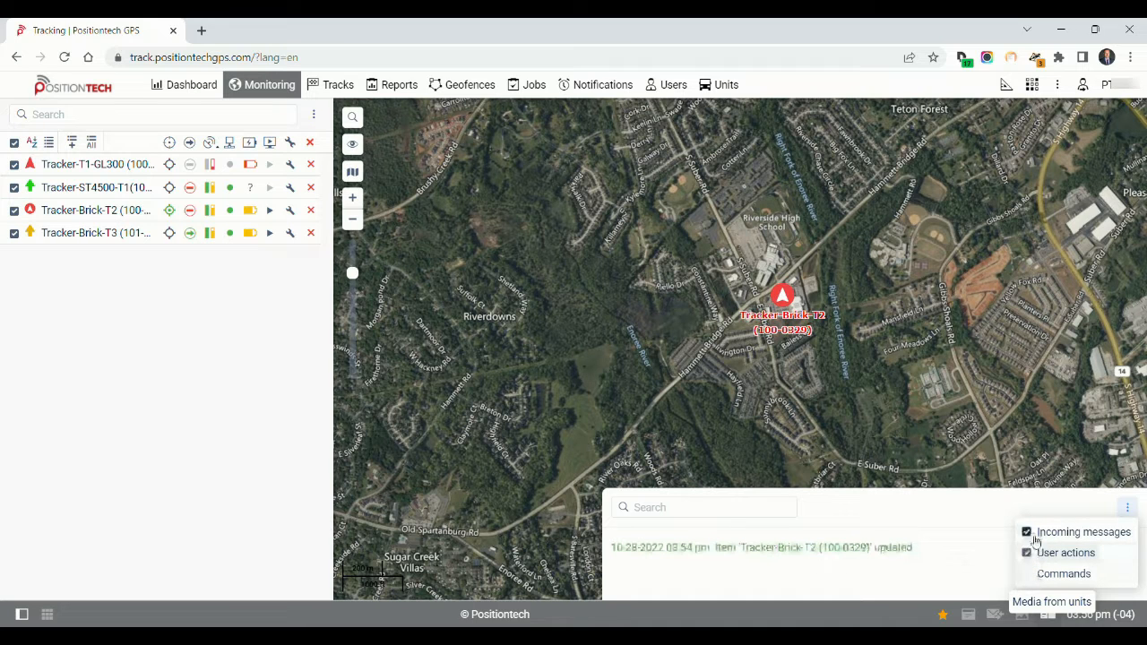
{"action": "left_click", "coordinate": [1027, 573]}
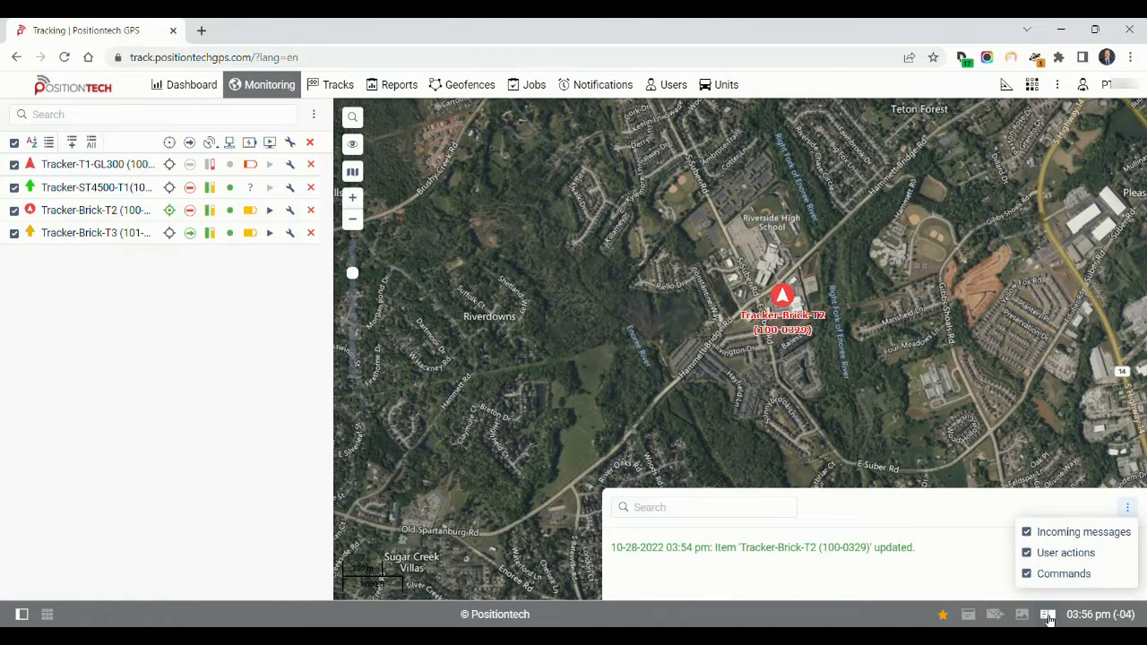
{"action": "left_click", "coordinate": [1048, 614]}
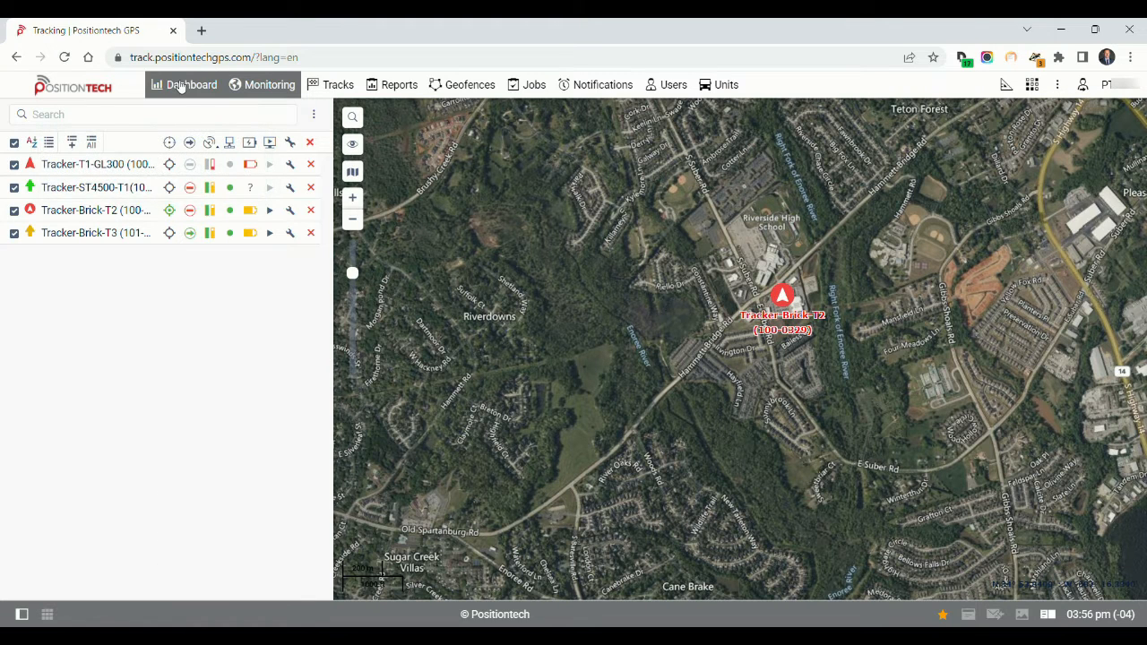
Review the dashboard widgets, including connection state, motion state, geofences with units, latest notifications and mileage
{"action": "left_click", "coordinate": [180, 82]}
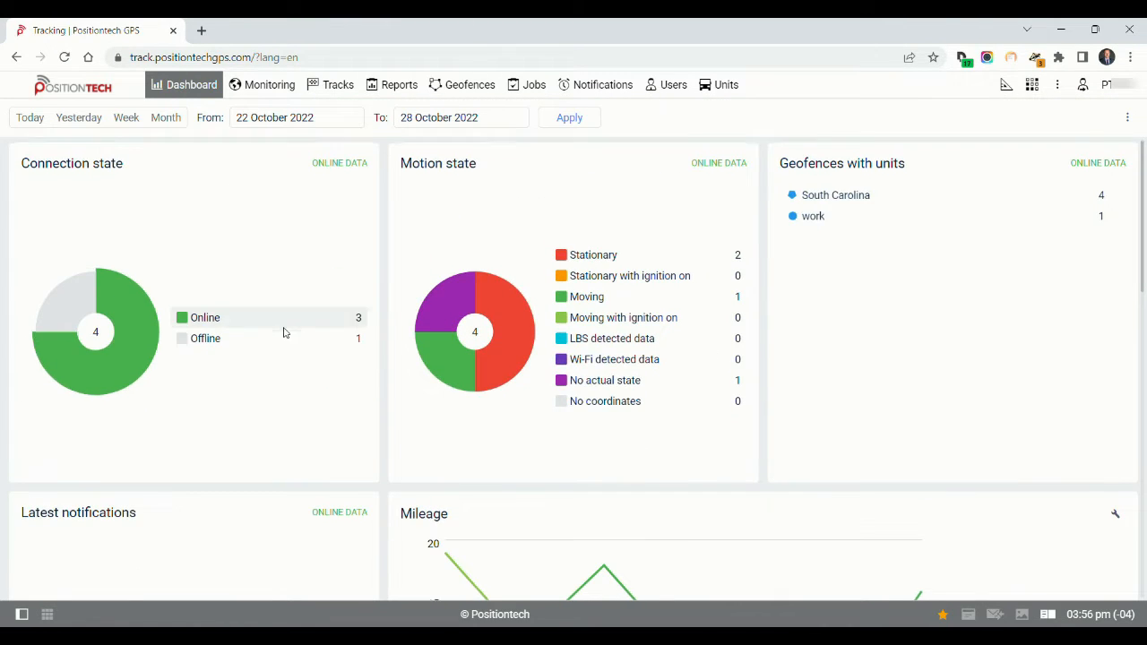
{"action": "scroll", "coordinate": [283, 332], "scroll_direction": "down", "scroll_amount": 3}
Show today's track for Tracker-Brick-T2 on the map, and remove it from the track list
{"action": "left_click", "coordinate": [332, 84]}
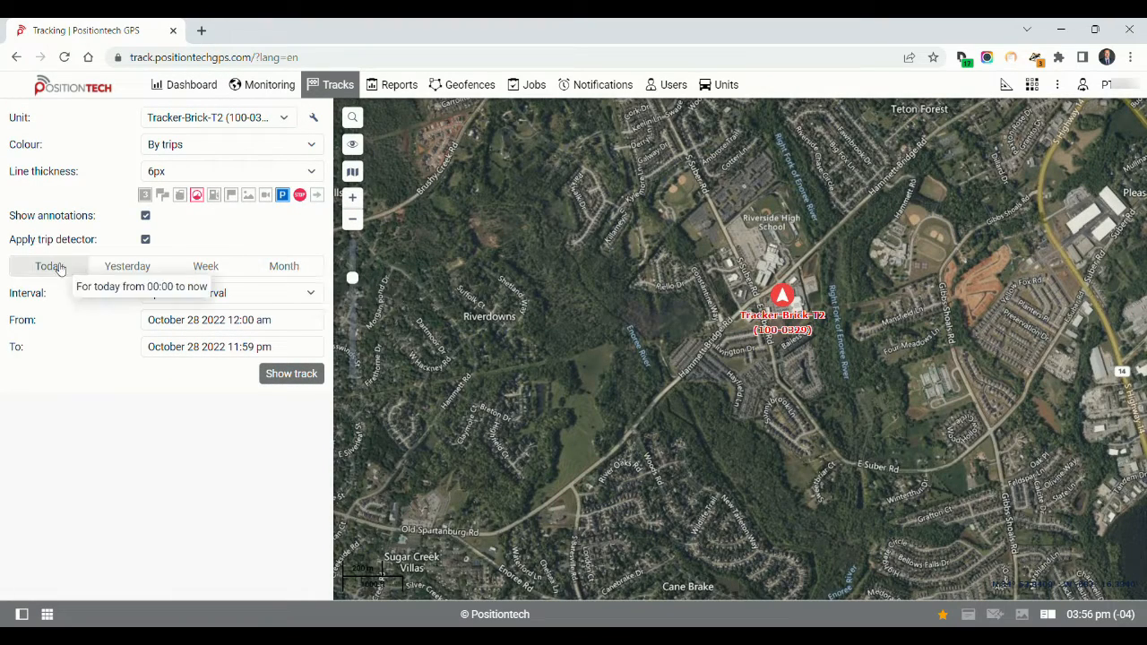
{"action": "left_click", "coordinate": [59, 270]}
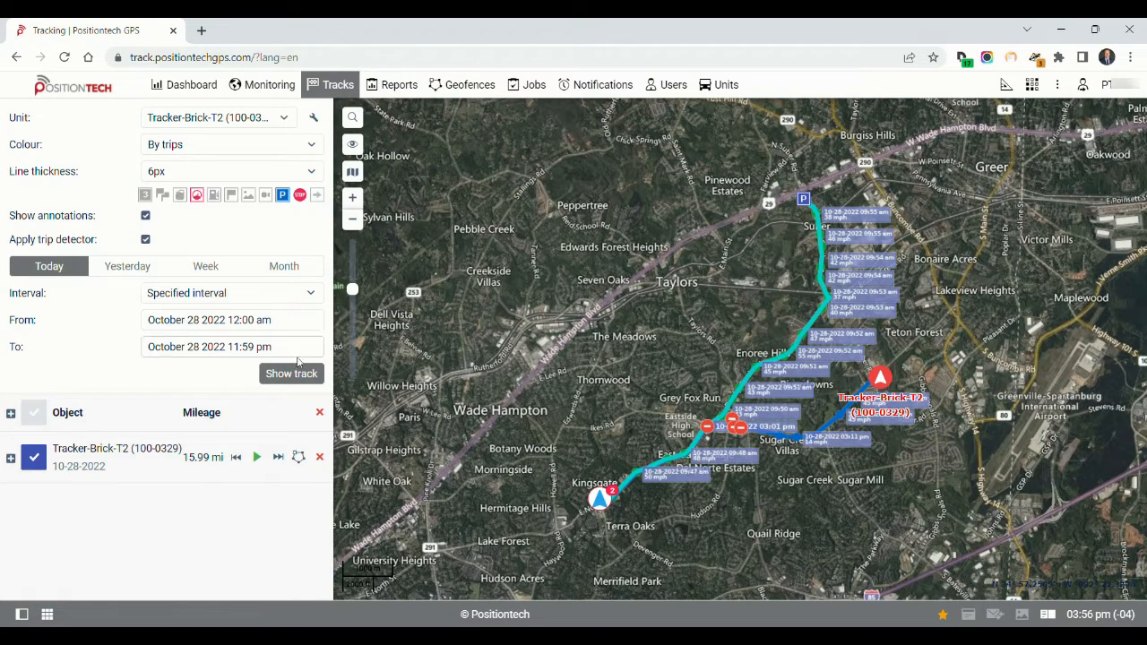
{"action": "left_click", "coordinate": [319, 412]}
Run the -Standard Reports-Advanced report for Tracker-Brick-T2 covering October 28 2022, and export the result as PDF
{"action": "left_click", "coordinate": [387, 88]}
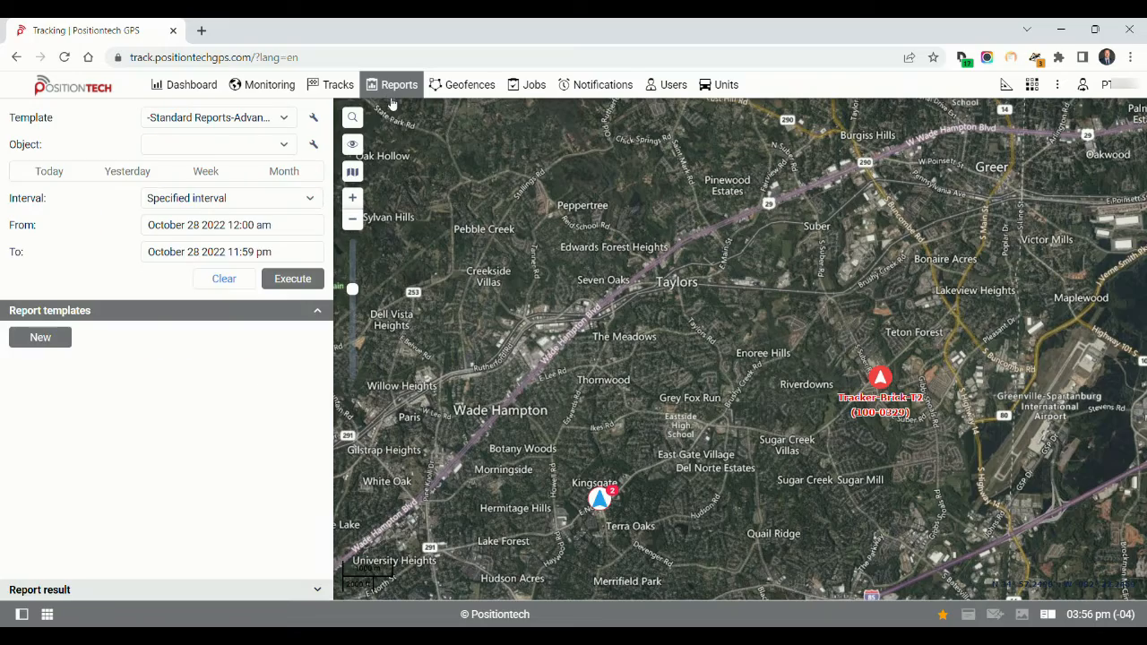
{"action": "left_click", "coordinate": [295, 281]}
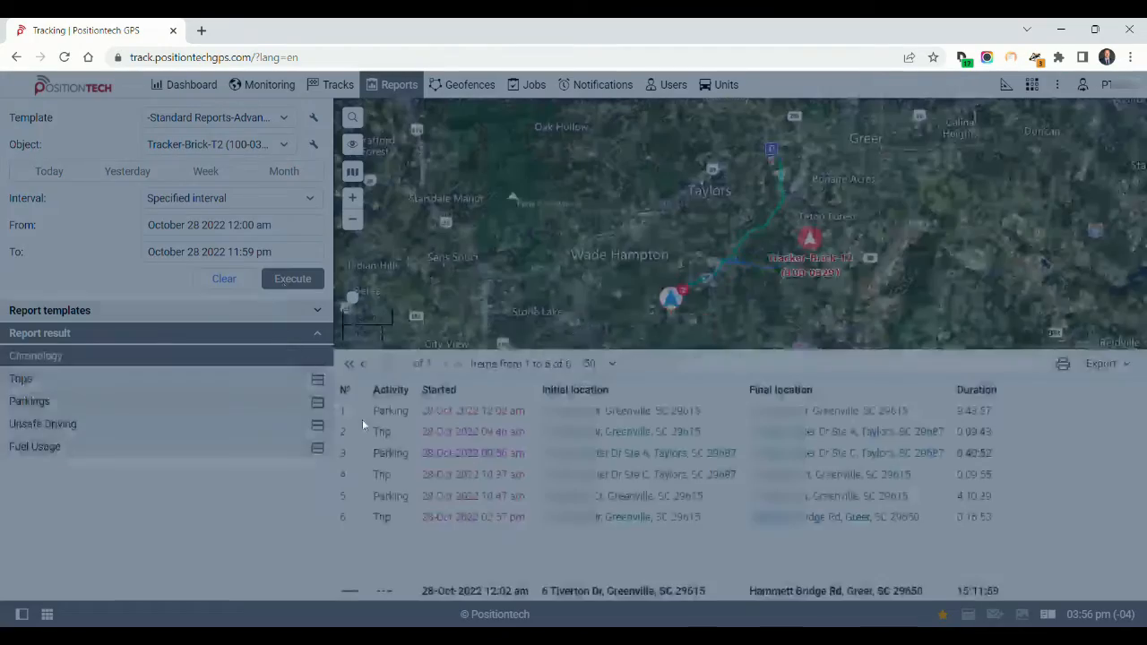
{"action": "left_click", "coordinate": [1110, 367]}
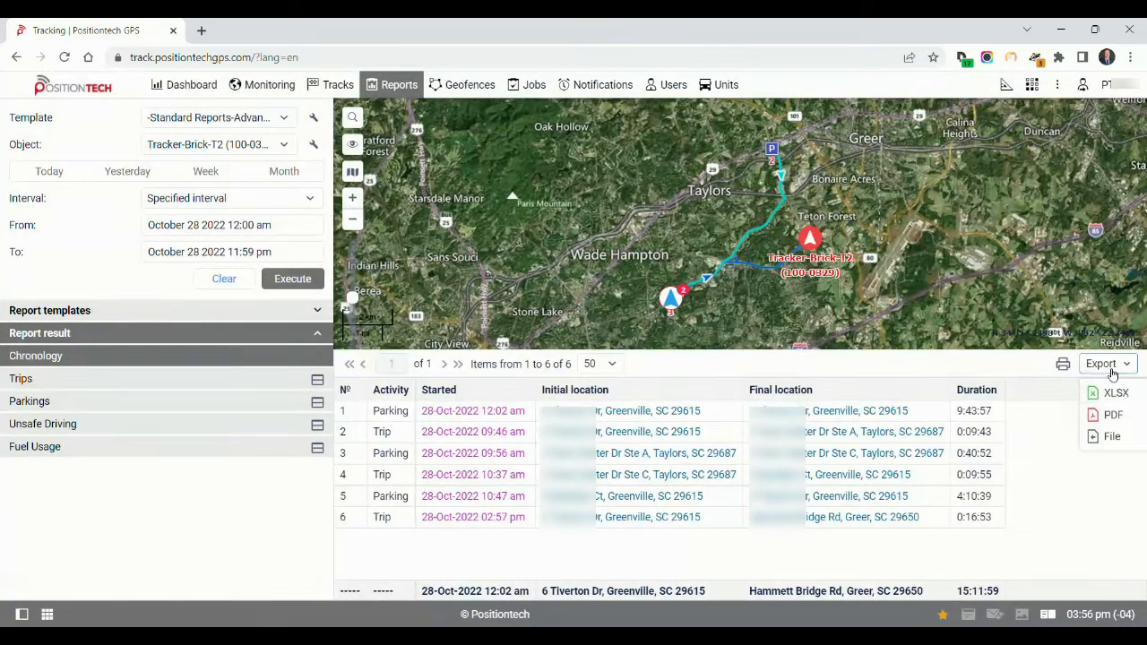
{"action": "left_click", "coordinate": [1110, 416]}
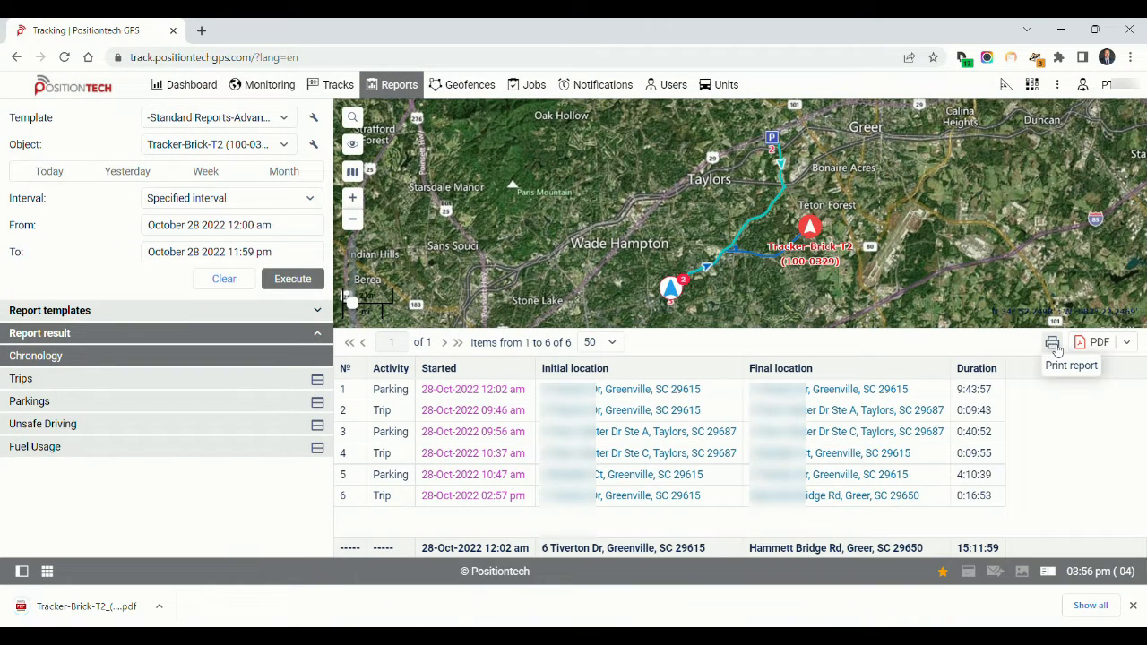
Open the downloaded PDF report, read through its chronology, trips, parkings and fuel usage sections, and close it
{"action": "left_click", "coordinate": [63, 610]}
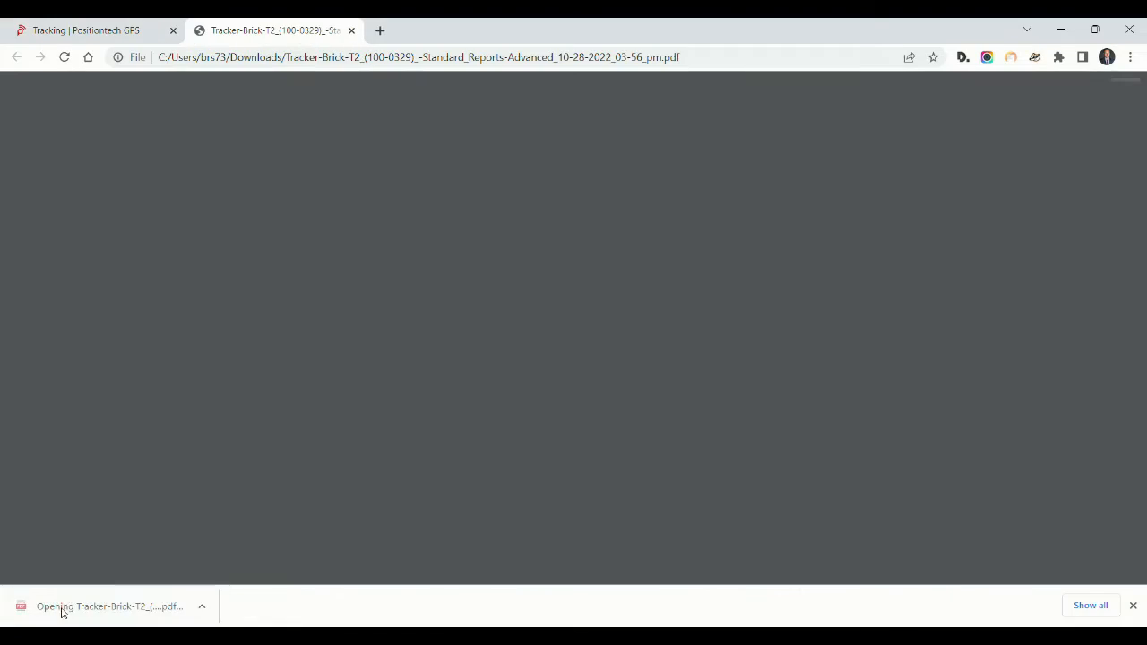
{"action": "scroll", "coordinate": [624, 354], "scroll_direction": "down", "scroll_amount": 15}
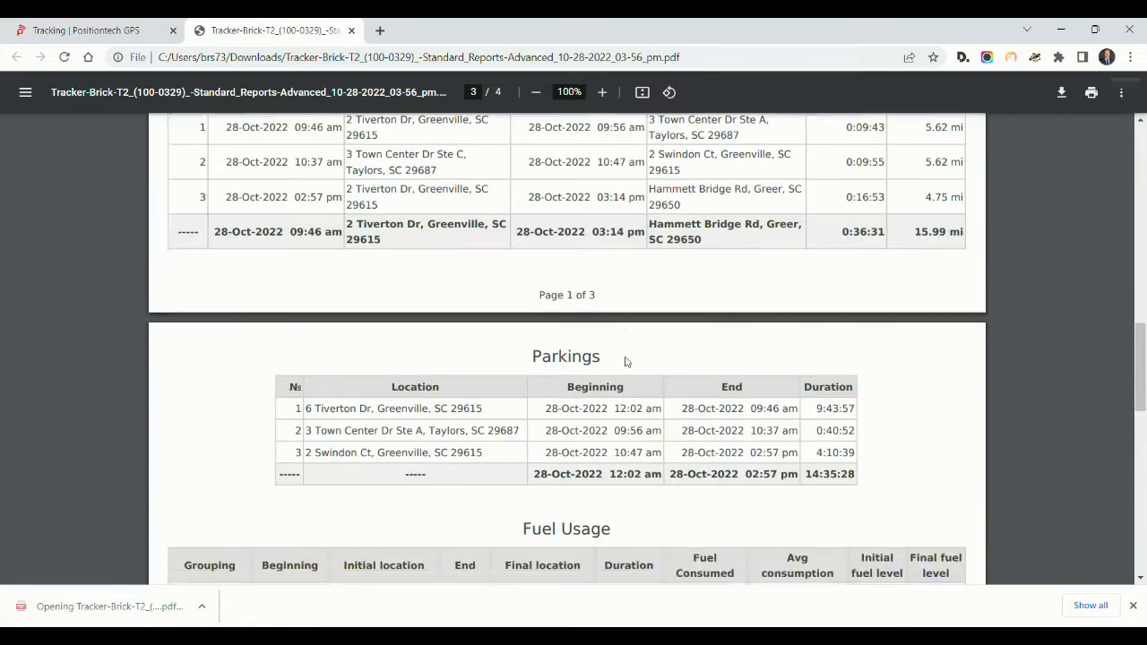
{"action": "scroll", "coordinate": [625, 361], "scroll_direction": "down", "scroll_amount": 10}
{"action": "scroll", "coordinate": [616, 357], "scroll_direction": "up", "scroll_amount": 20}
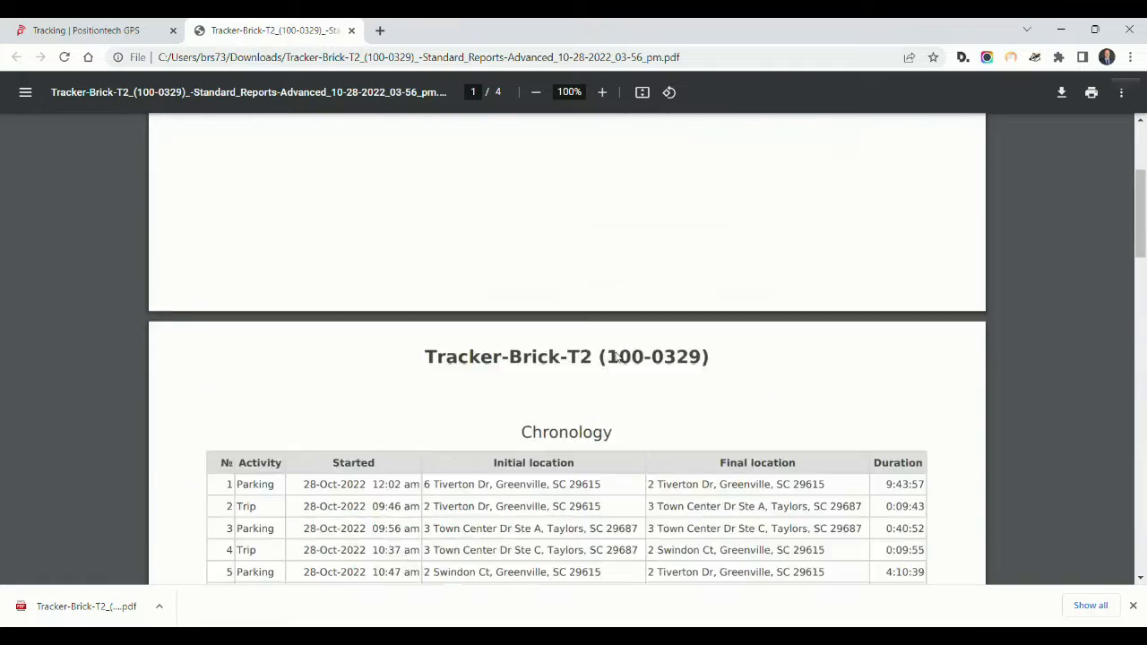
{"action": "scroll", "coordinate": [616, 356], "scroll_direction": "up", "scroll_amount": 6}
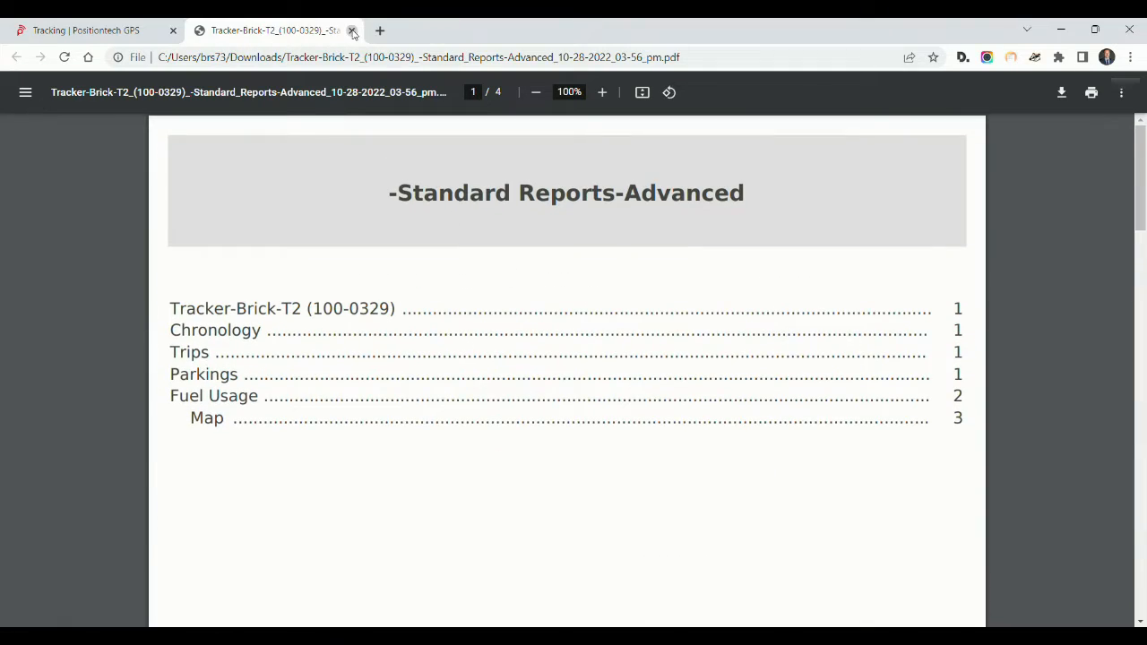
{"action": "left_click", "coordinate": [352, 30]}
Check the units selectable as the report object without changing the selection, and view the list of geofences
{"action": "left_click", "coordinate": [215, 144]}
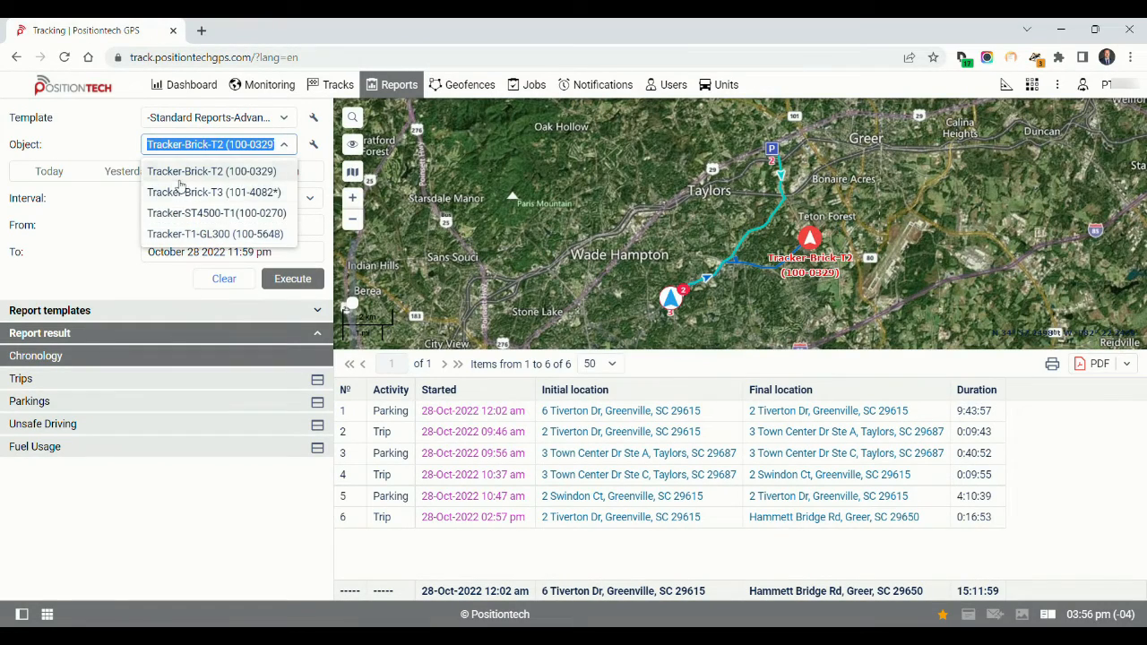
{"action": "left_click", "coordinate": [116, 152]}
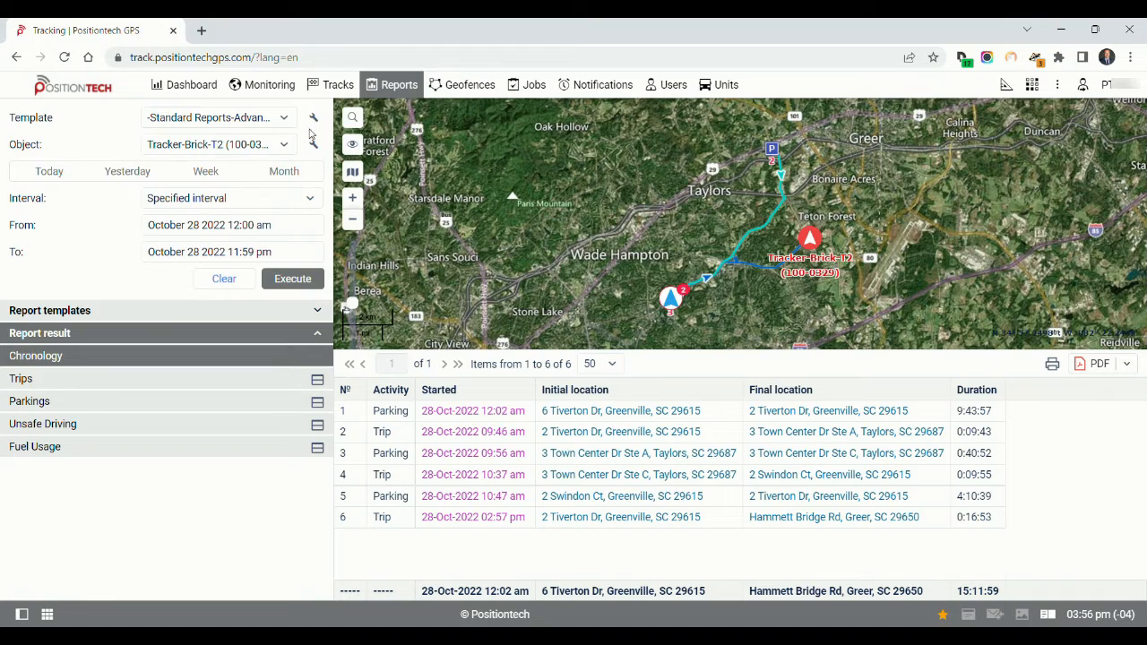
{"action": "left_click", "coordinate": [462, 88]}
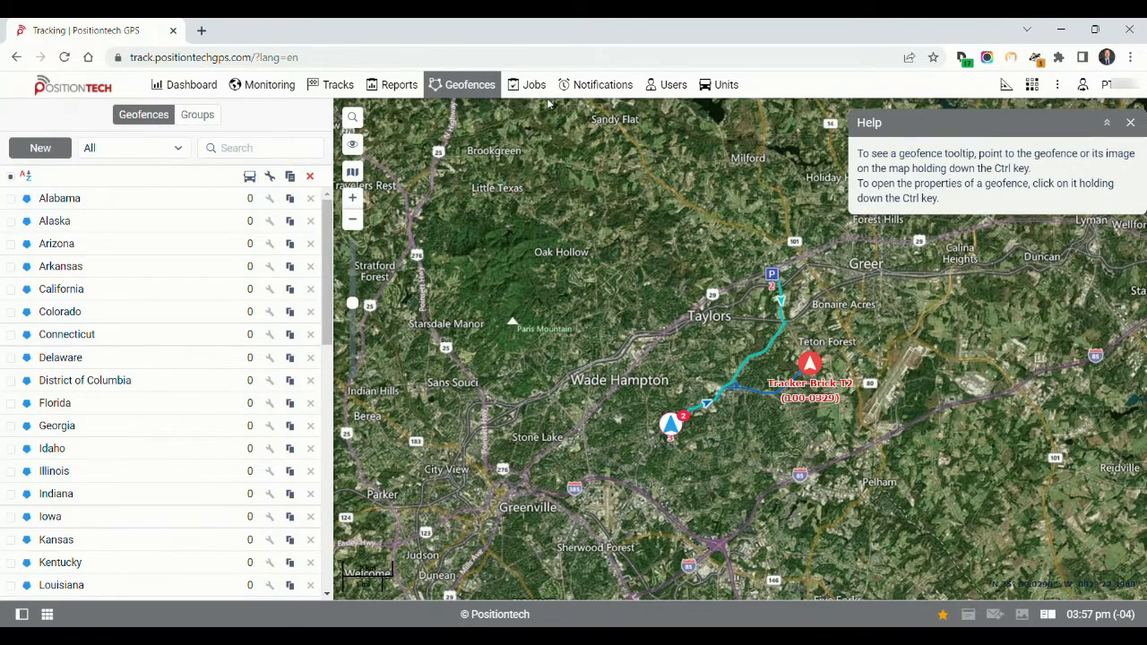
View the list of notifications, and look at the new notification dialog's unit selection without creating one
{"action": "left_click", "coordinate": [594, 86]}
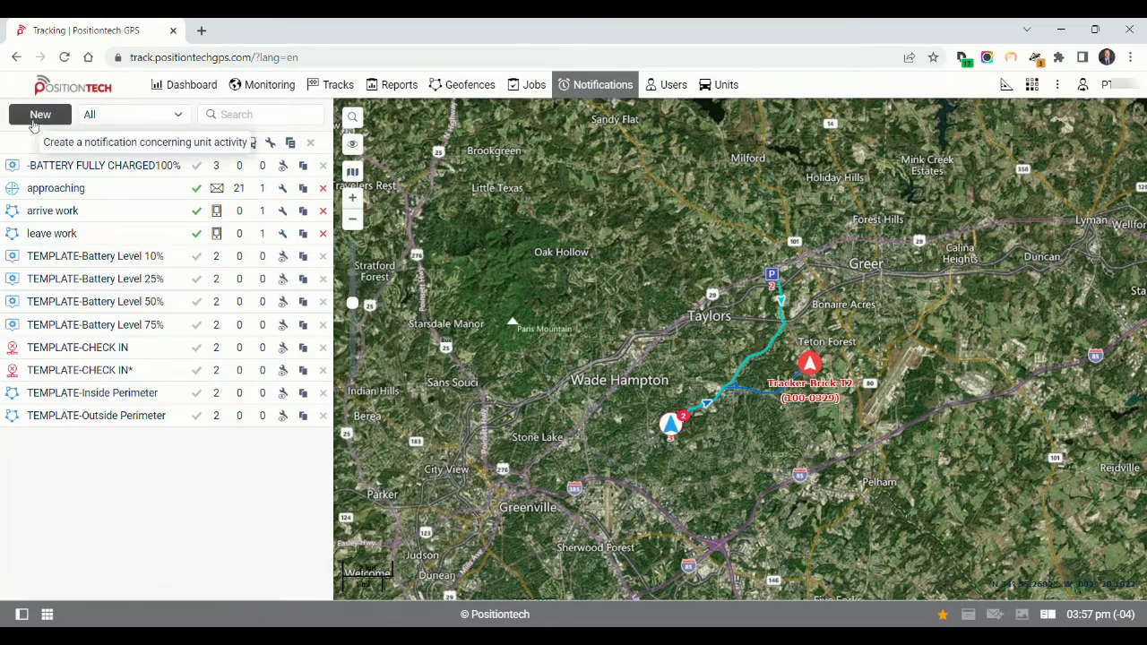
{"action": "left_click", "coordinate": [34, 122]}
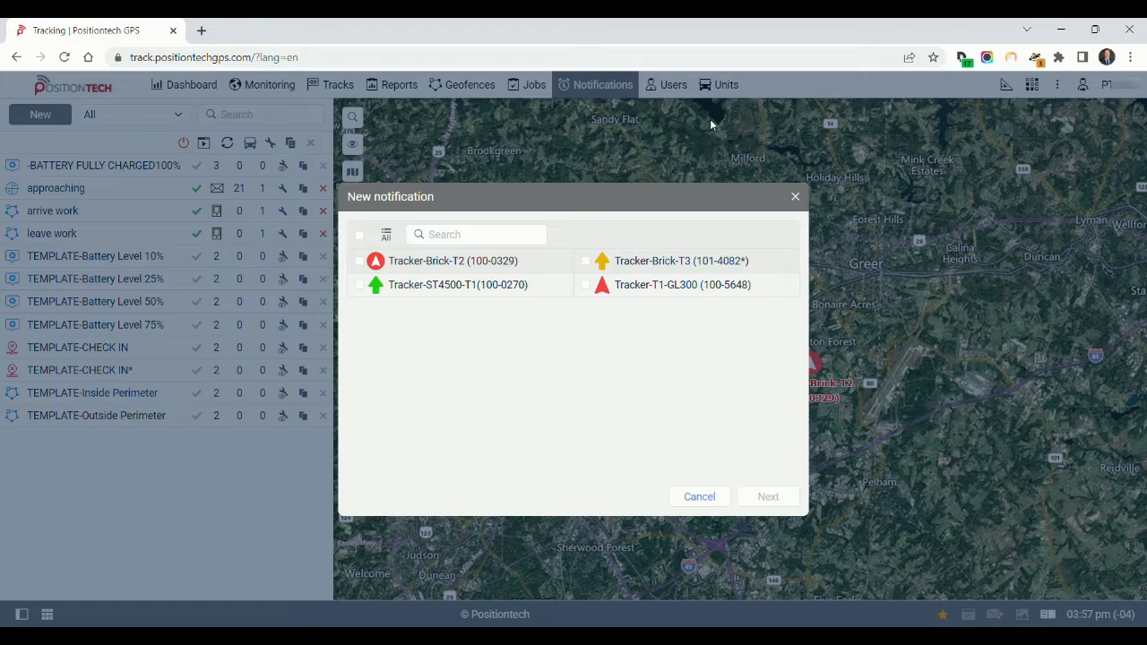
{"action": "left_click", "coordinate": [796, 197]}
View the list of users, and the list of units with their properties options
{"action": "left_click", "coordinate": [673, 86]}
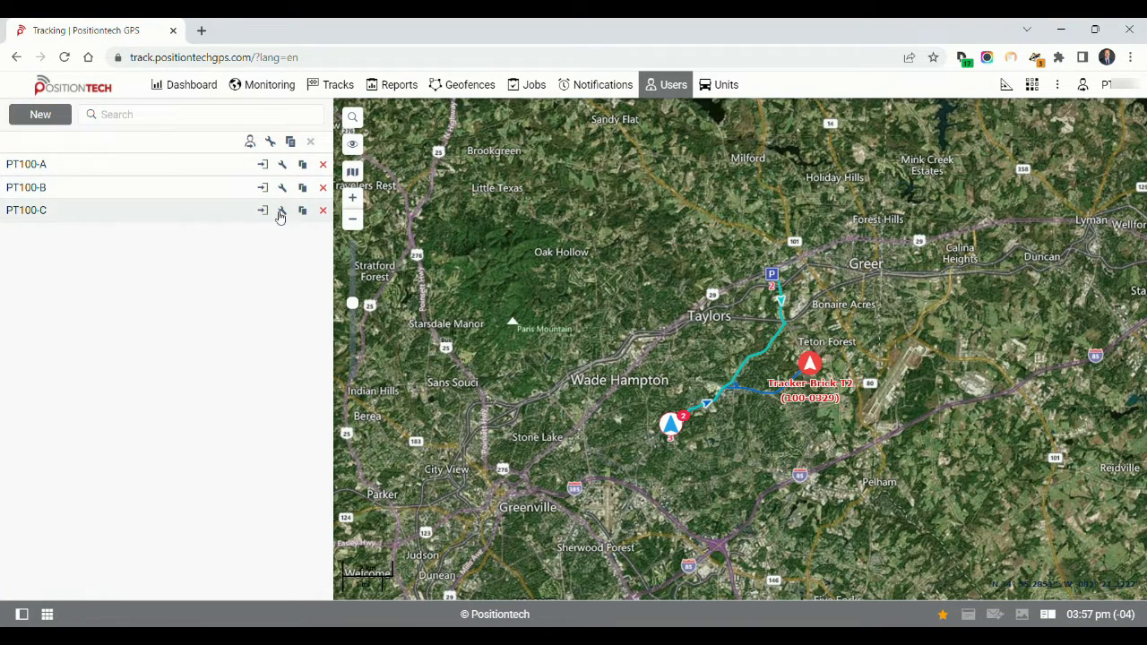
{"action": "left_click", "coordinate": [720, 87]}
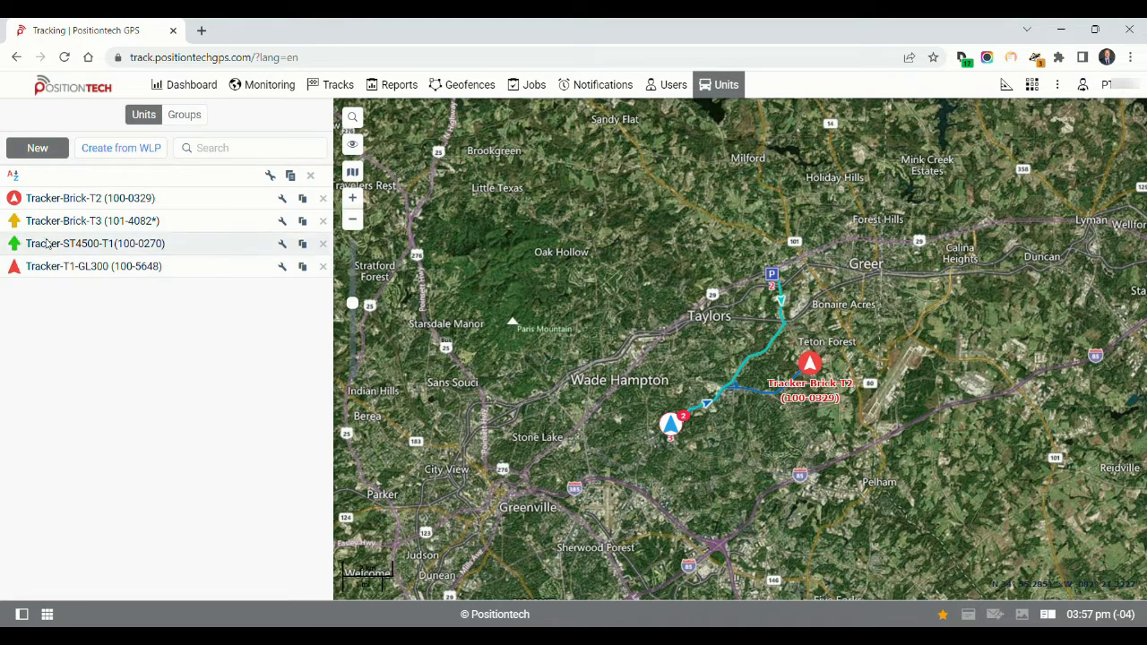
Hide the Jobs section from the main navigation bar
{"action": "left_click", "coordinate": [1060, 85]}
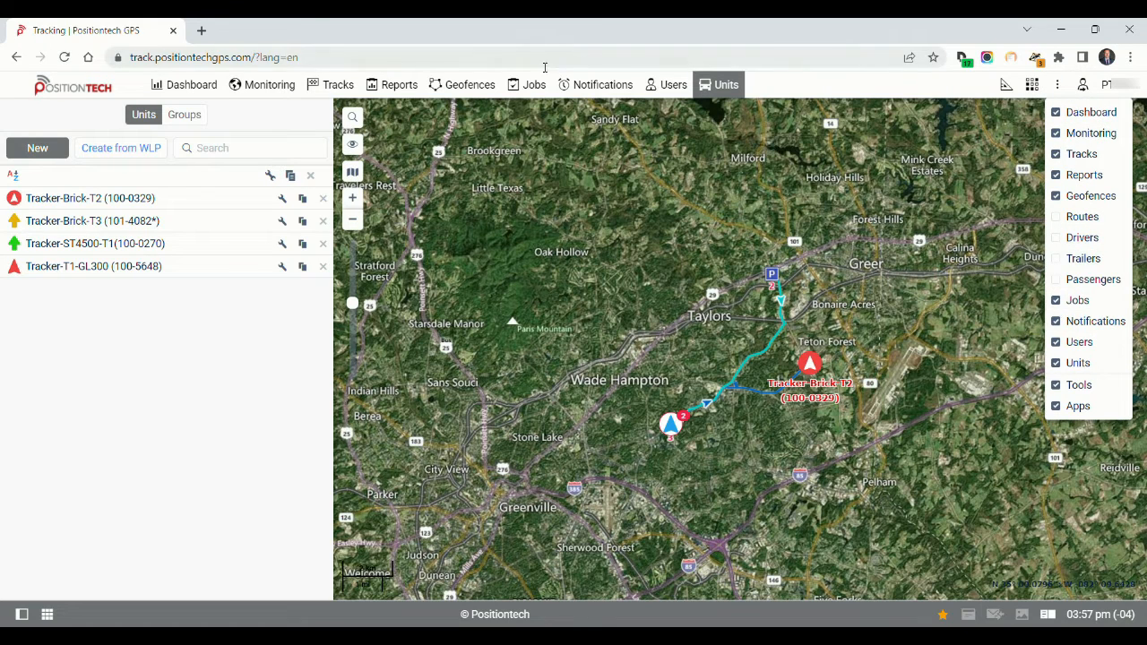
{"action": "left_click", "coordinate": [1058, 303]}
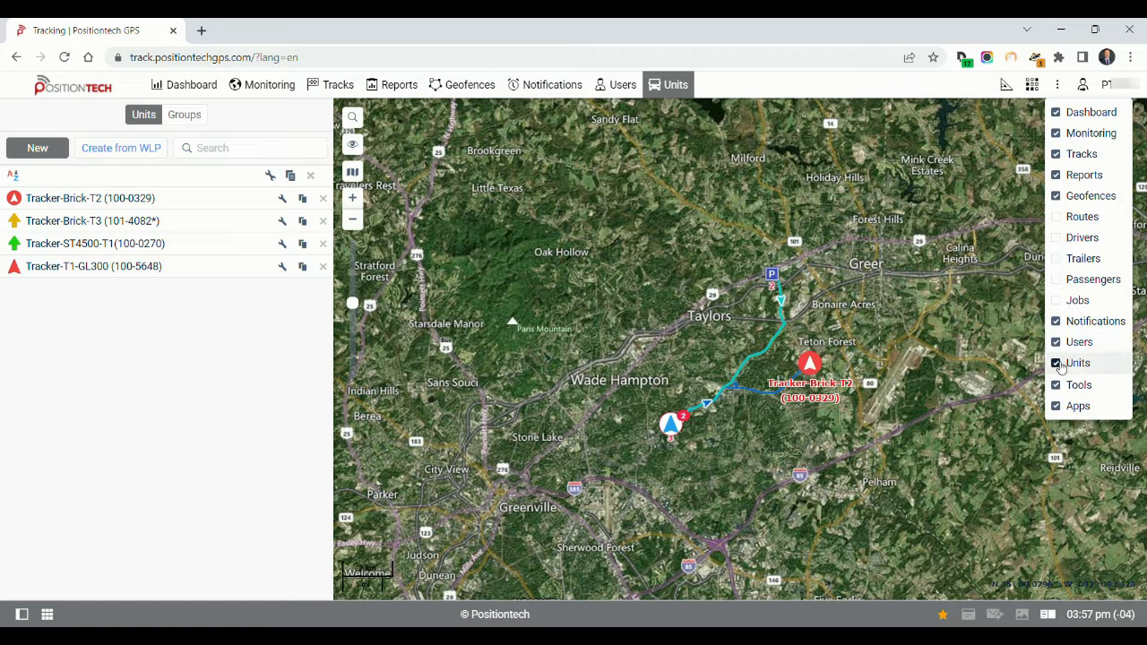
Show the Routes and Drivers sections in the main navigation bar, and hide both again
{"action": "left_click", "coordinate": [1058, 217]}
{"action": "left_click", "coordinate": [1059, 237]}
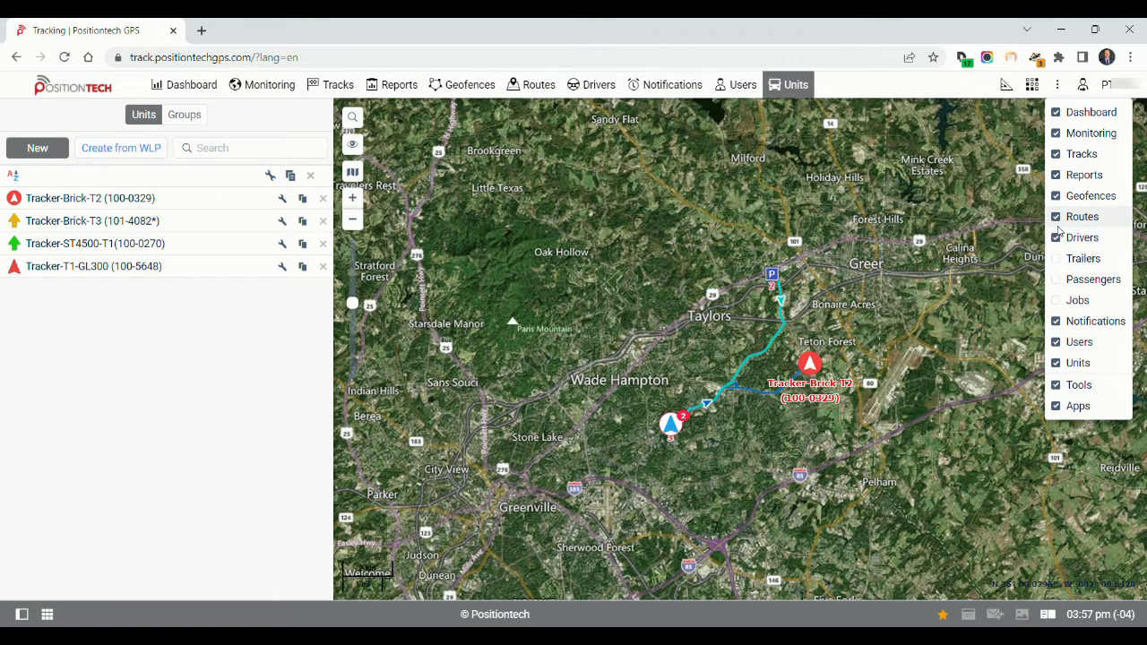
{"action": "left_click", "coordinate": [1058, 218]}
{"action": "left_click", "coordinate": [1057, 238]}
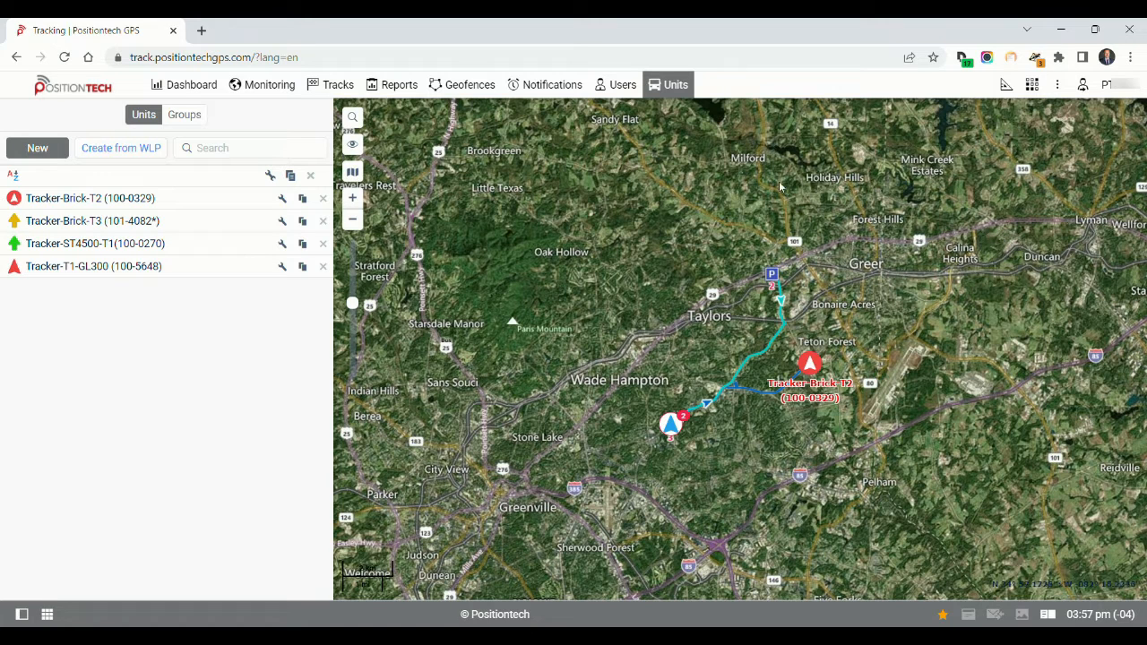
Open the Eco Driving app, view its exported report export_10-27-2022.pdf, and return to the tracking platform
{"action": "mouse_move", "coordinate": [1006, 85]}
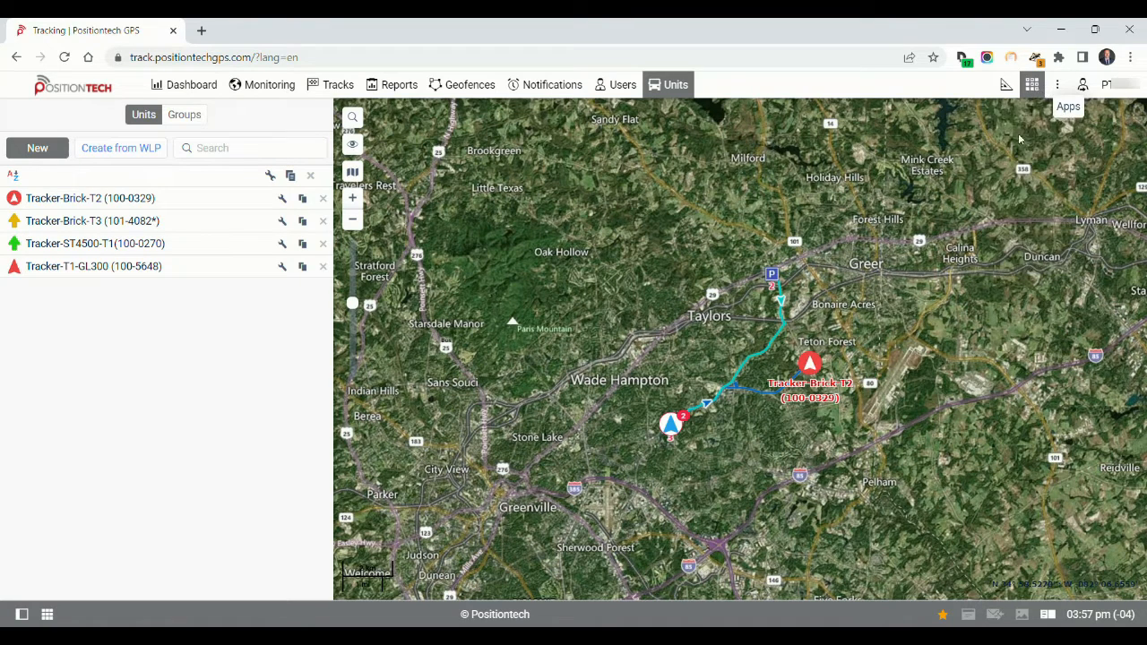
{"action": "left_click", "coordinate": [1032, 84]}
{"action": "left_click", "coordinate": [1035, 274]}
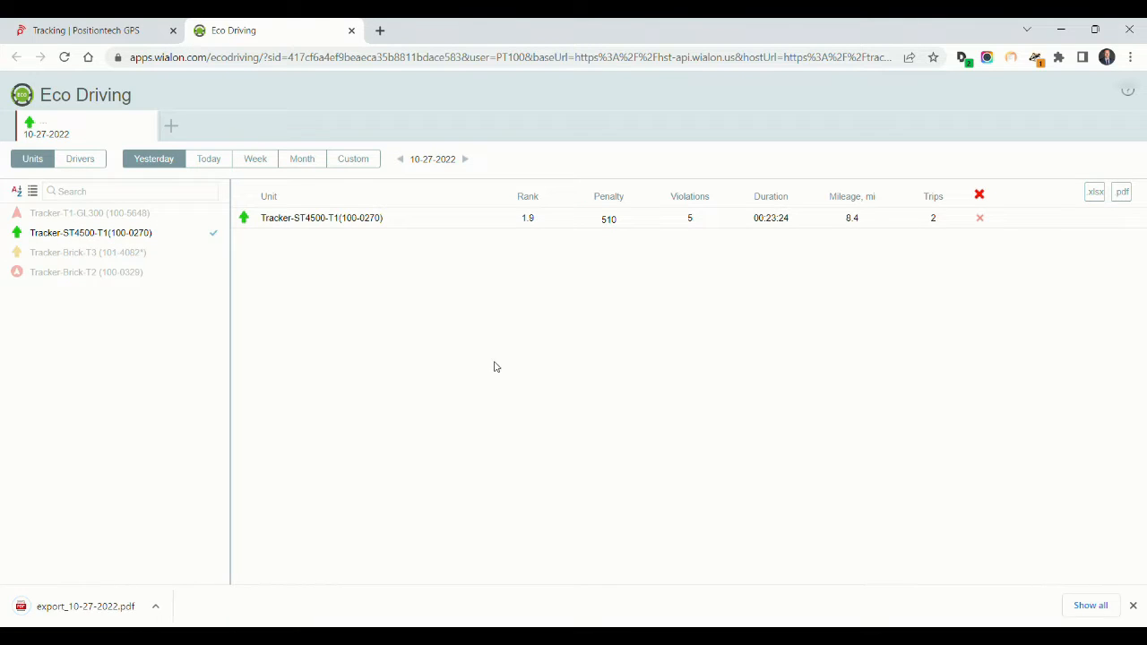
{"action": "left_click", "coordinate": [86, 608]}
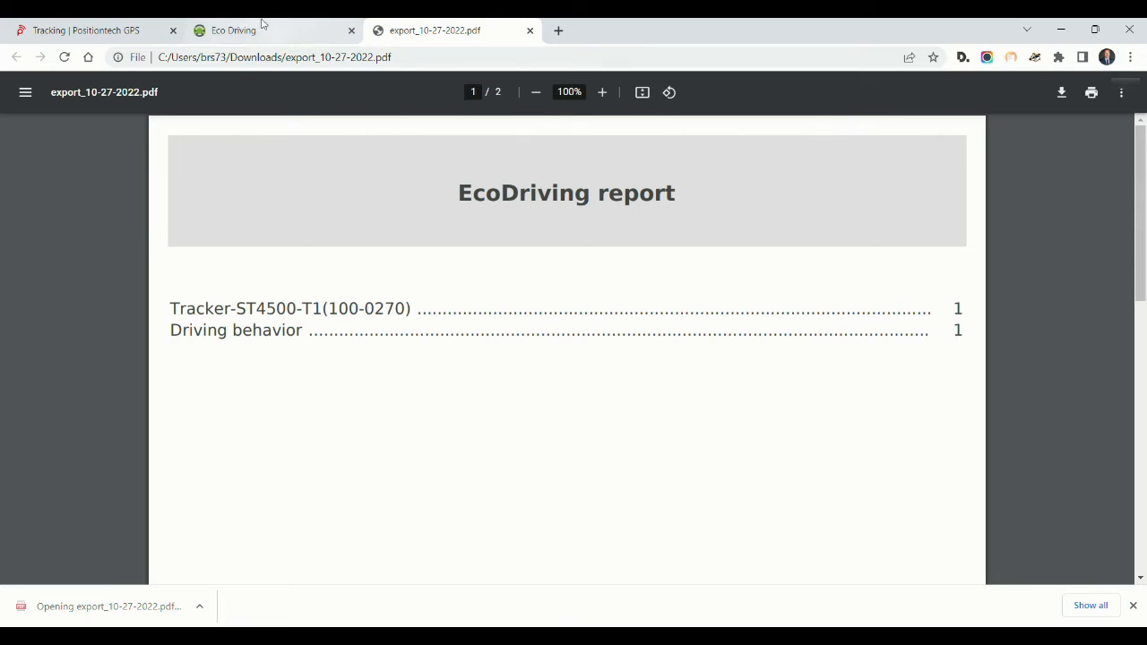
{"action": "left_click", "coordinate": [258, 31]}
{"action": "left_click", "coordinate": [92, 27]}
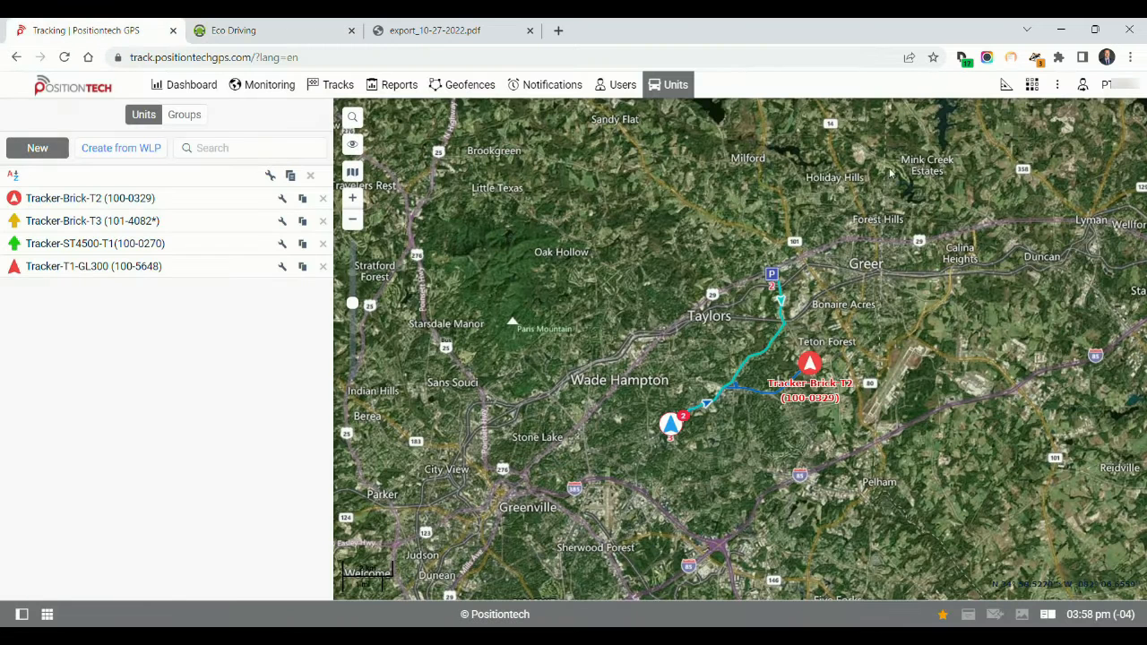
Open the user settings and review the general options, from language and time formats to the additional unit information
{"action": "left_click", "coordinate": [1117, 91]}
{"action": "left_click", "coordinate": [1076, 109]}
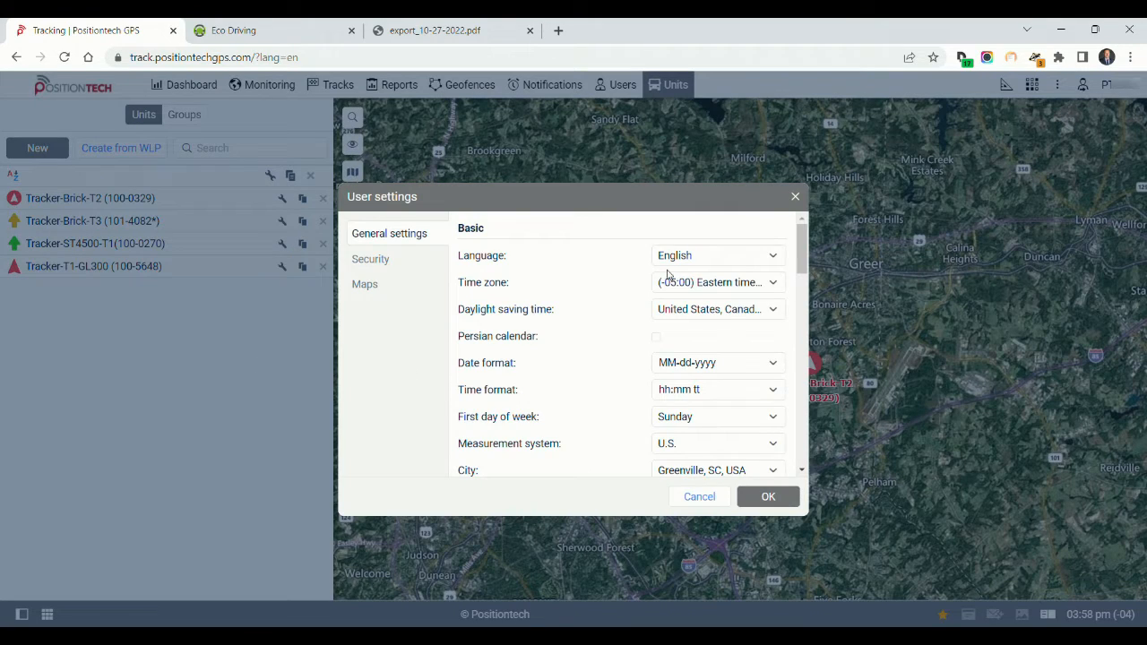
{"action": "scroll", "coordinate": [691, 328], "scroll_direction": "down", "scroll_amount": 2}
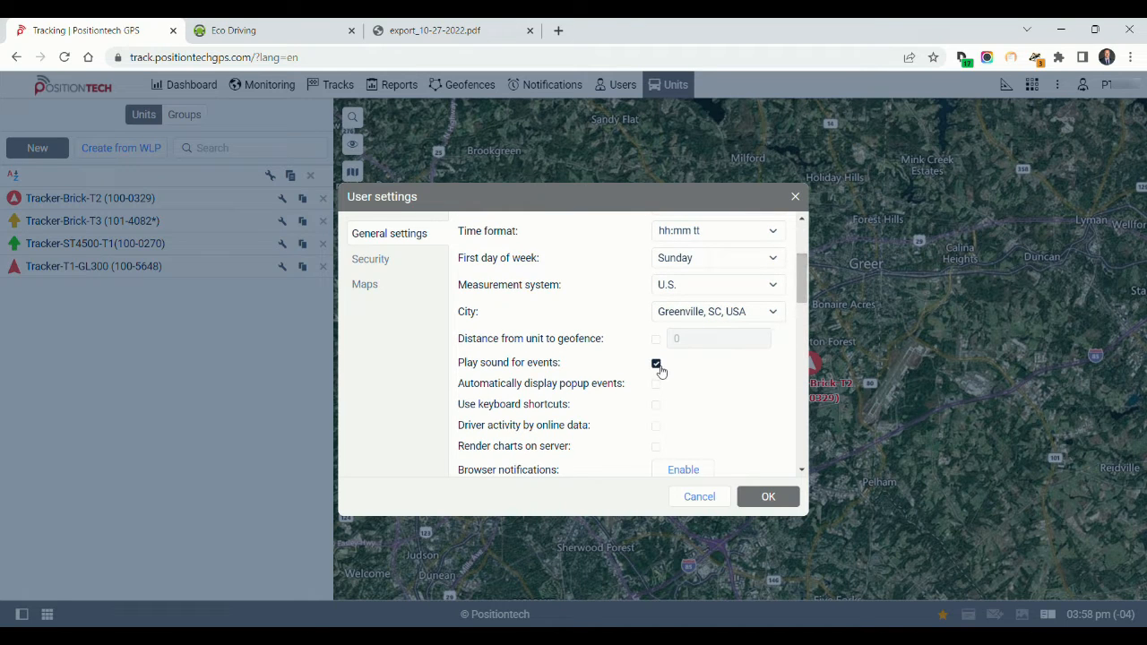
{"action": "mouse_move", "coordinate": [659, 369]}
{"action": "left_click_drag", "start_coordinate": [804, 295], "coordinate": [803, 326]}
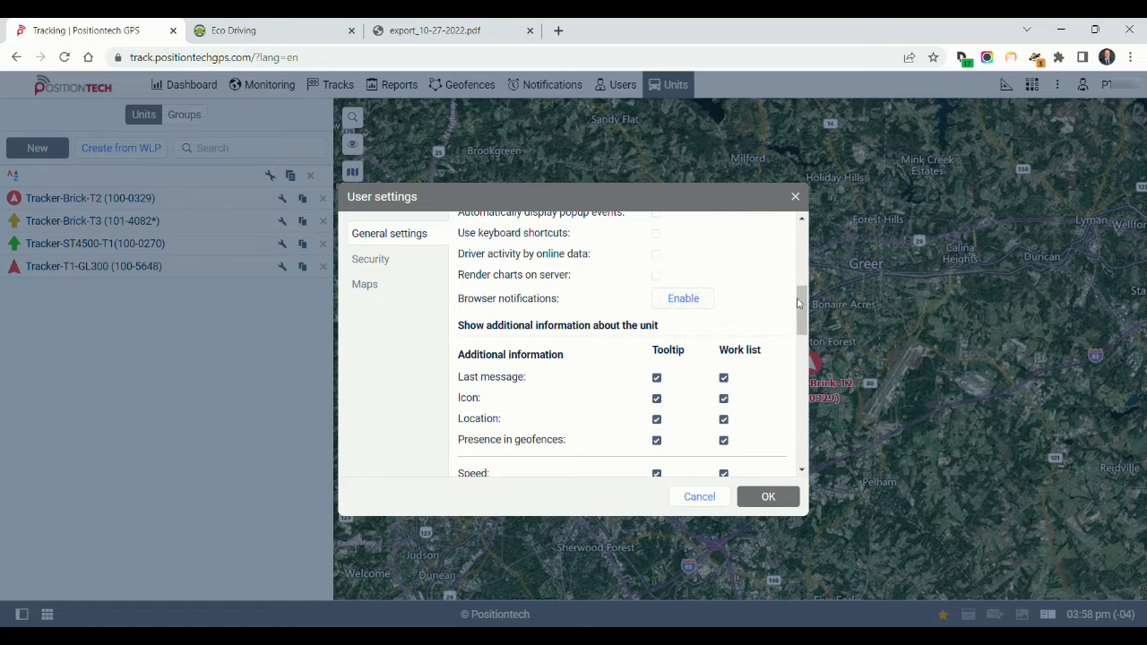
{"action": "left_click_drag", "start_coordinate": [802, 305], "coordinate": [802, 310]}
Review the security settings, including the password reset email field and the two-factor authentication options, without changing them
{"action": "left_click", "coordinate": [394, 262]}
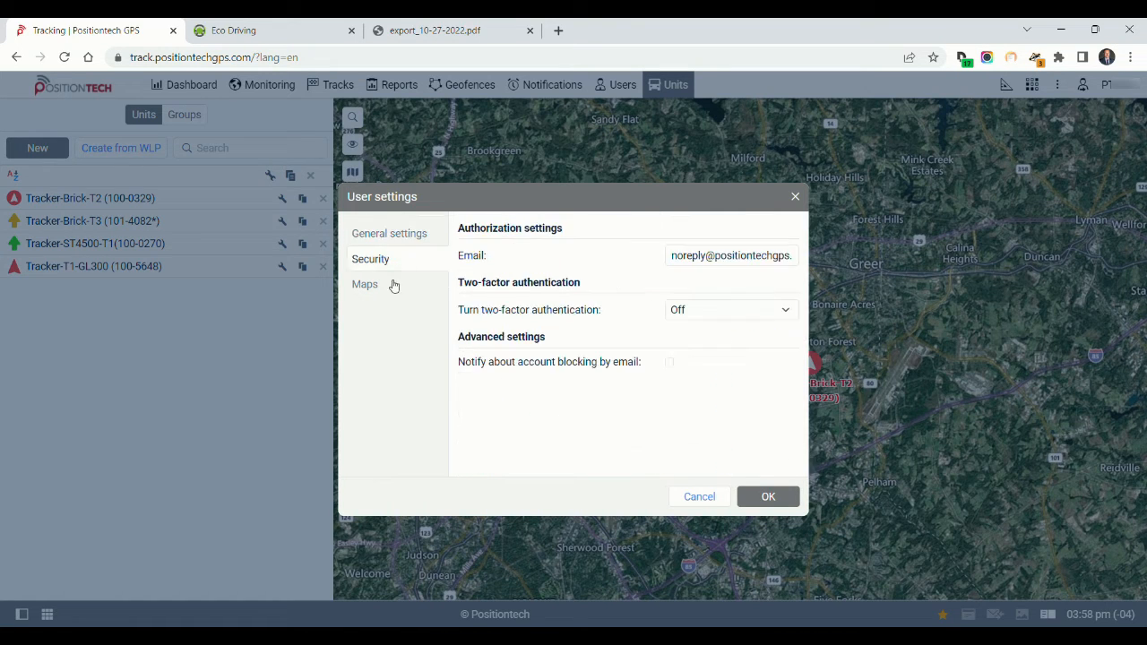
{"action": "left_click", "coordinate": [676, 260]}
{"action": "left_click", "coordinate": [696, 312]}
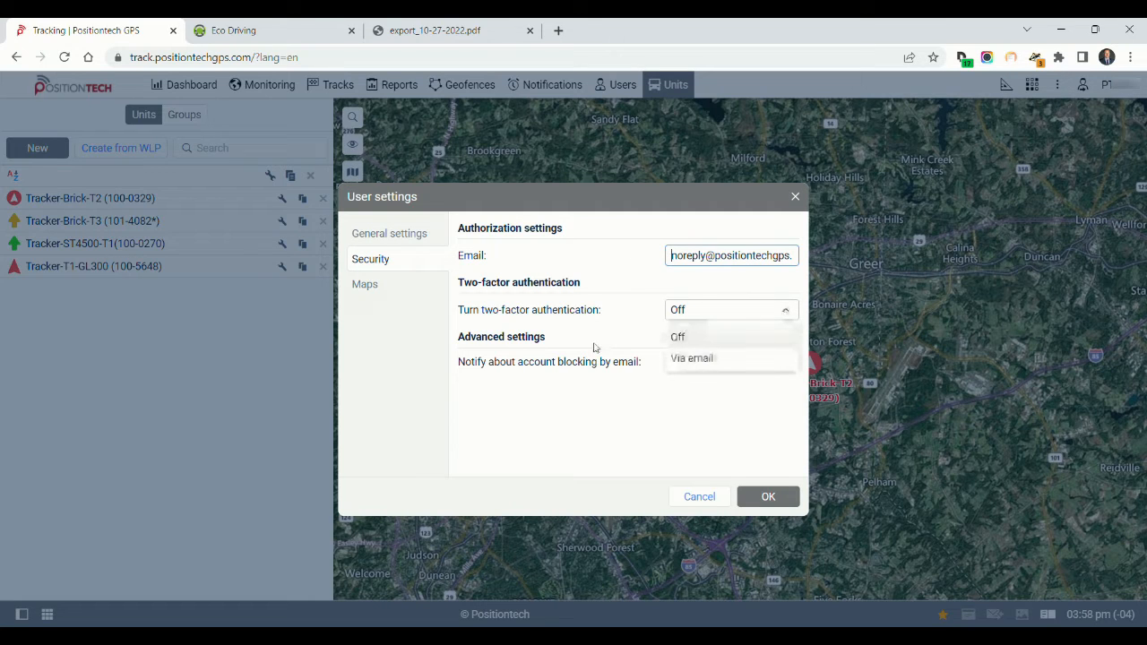
{"action": "left_click", "coordinate": [580, 415]}
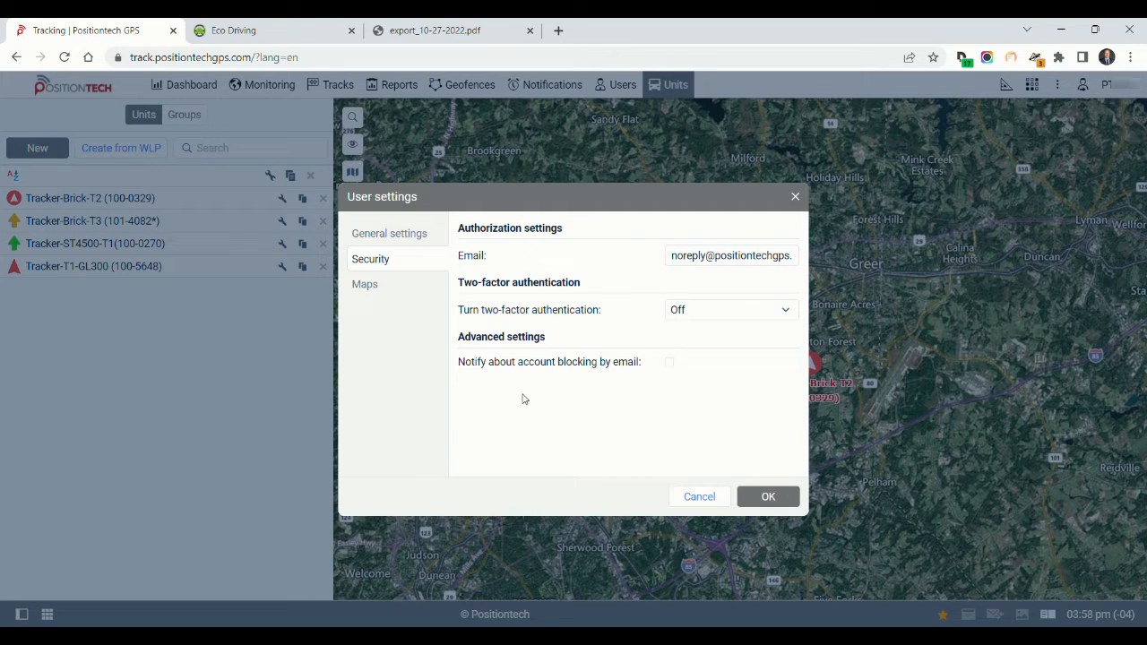
Review the map source and address format options in the user settings, and accept the dialog without changes
{"action": "left_click", "coordinate": [374, 288]}
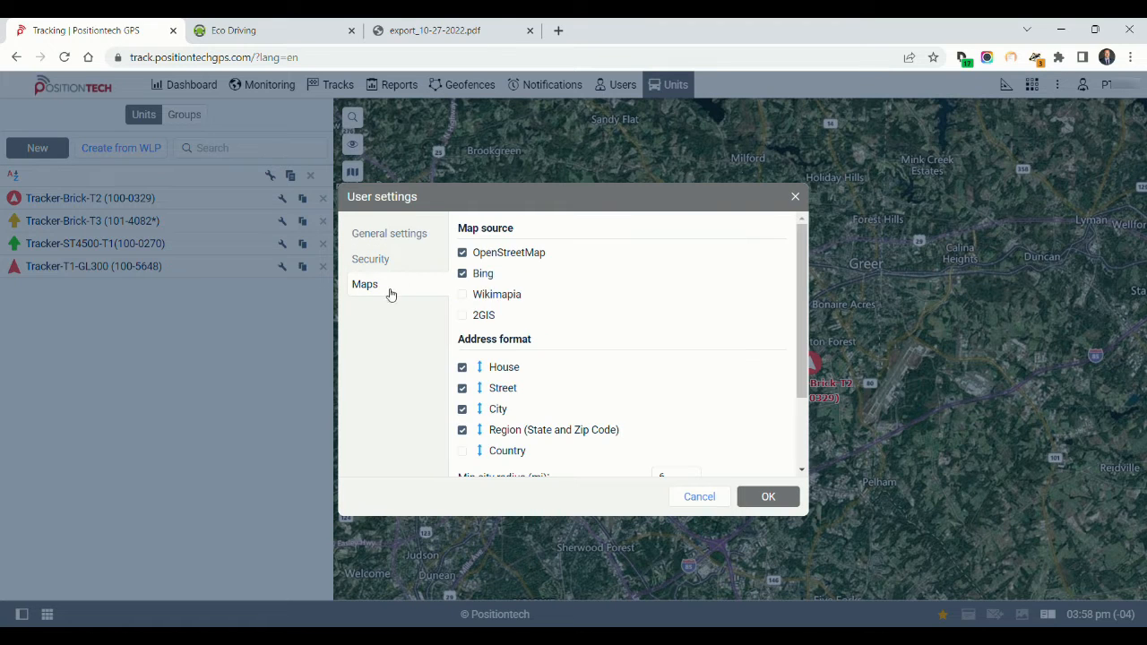
{"action": "scroll", "coordinate": [740, 326], "scroll_direction": "down", "scroll_amount": 2}
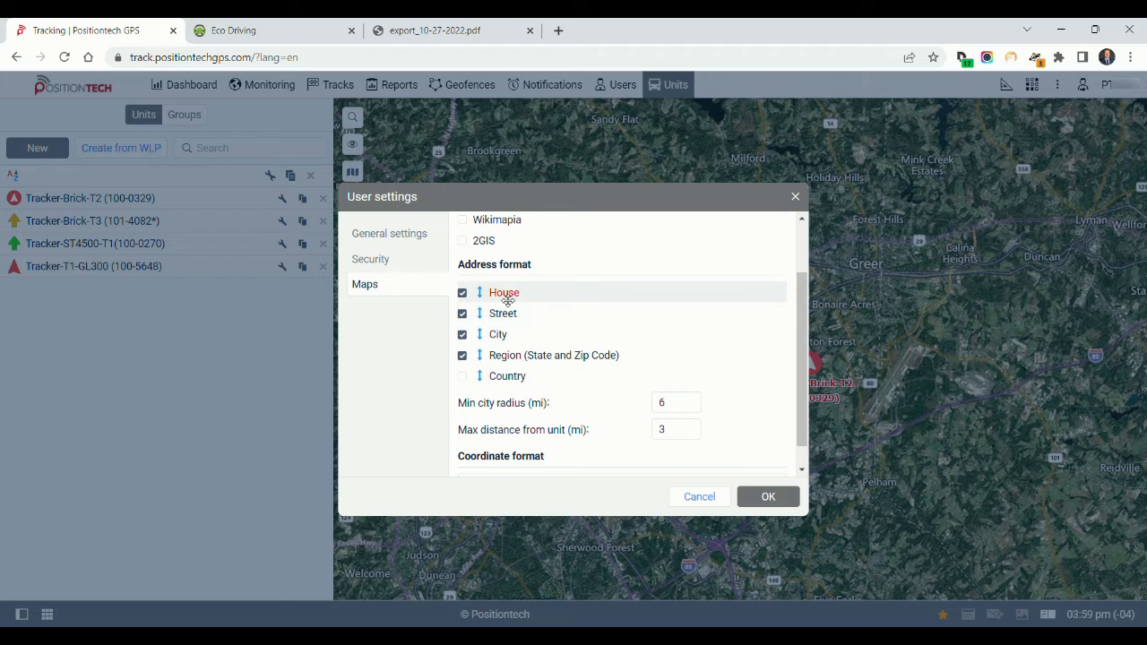
{"action": "mouse_move", "coordinate": [500, 293]}
{"action": "left_mouse_down"}
{"action": "mouse_move", "coordinate": [497, 333]}
{"action": "mouse_move", "coordinate": [510, 318]}
{"action": "mouse_move", "coordinate": [495, 300]}
{"action": "mouse_move", "coordinate": [495, 318]}
{"action": "mouse_move", "coordinate": [495, 293]}
{"action": "left_mouse_up"}
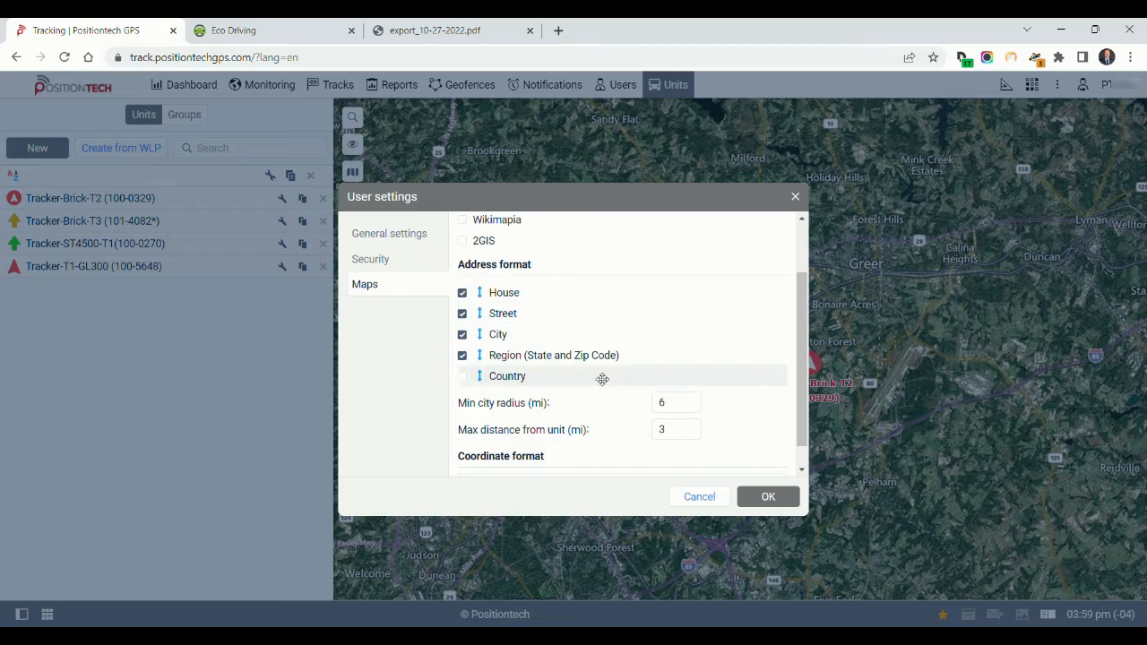
{"action": "left_click", "coordinate": [763, 498]}
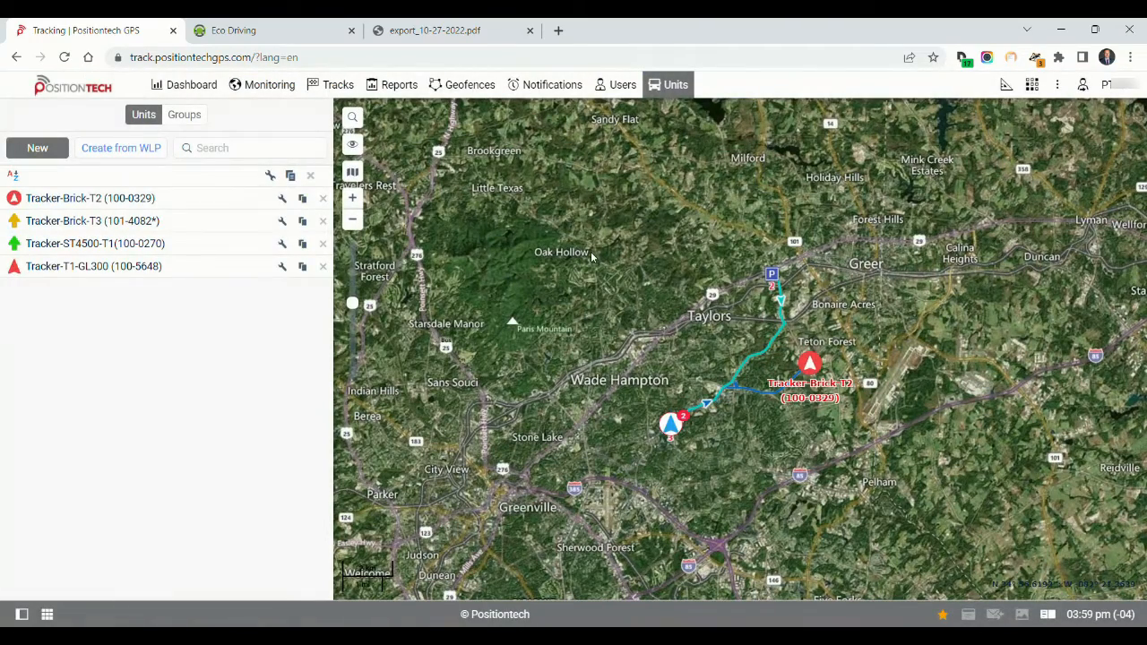